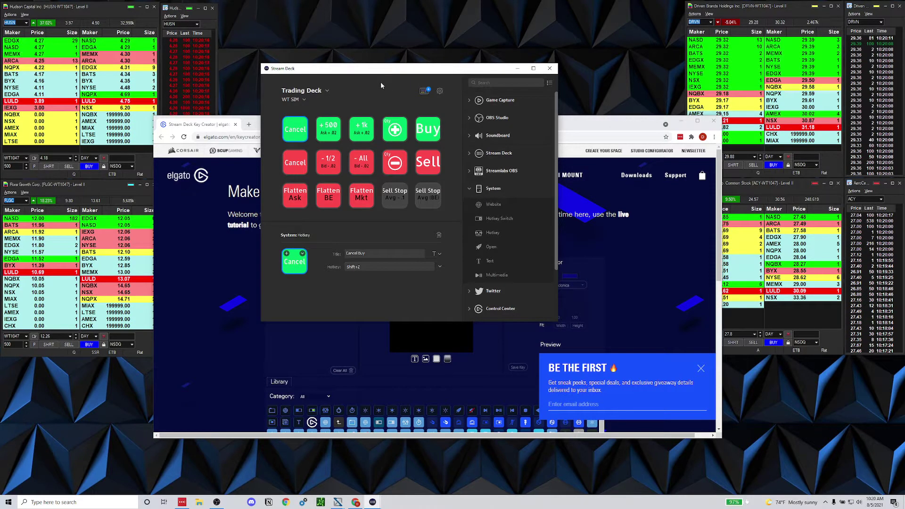
- Create a new blank Stream Deck profile and delete it again in the profile preferences
left_click_drag(387, 72, 411, 72)
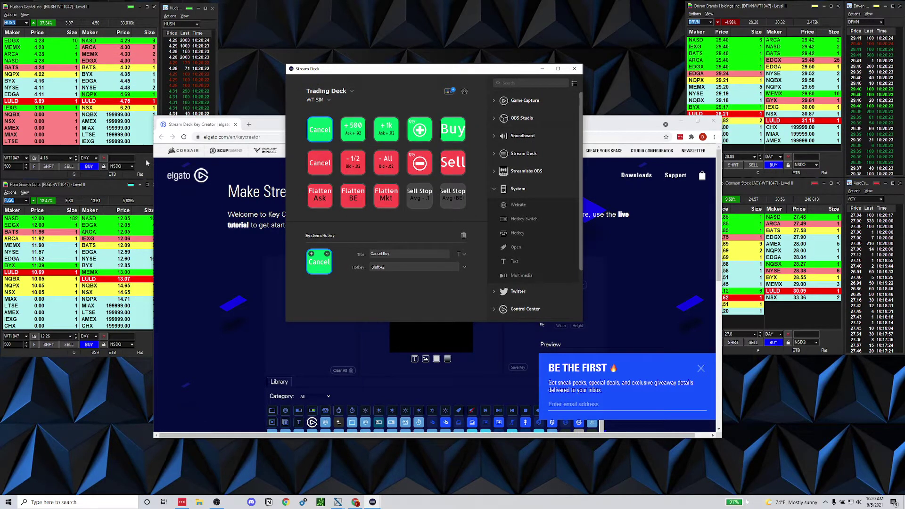
mouse_move(492, 74)
left_mouse_down()
mouse_move(519, 74)
mouse_move(505, 71)
left_mouse_up()
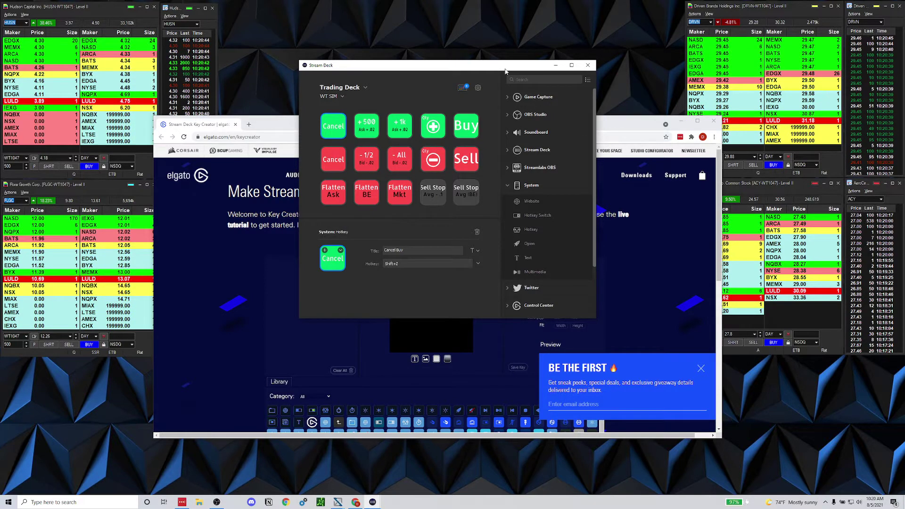
left_click(341, 97)
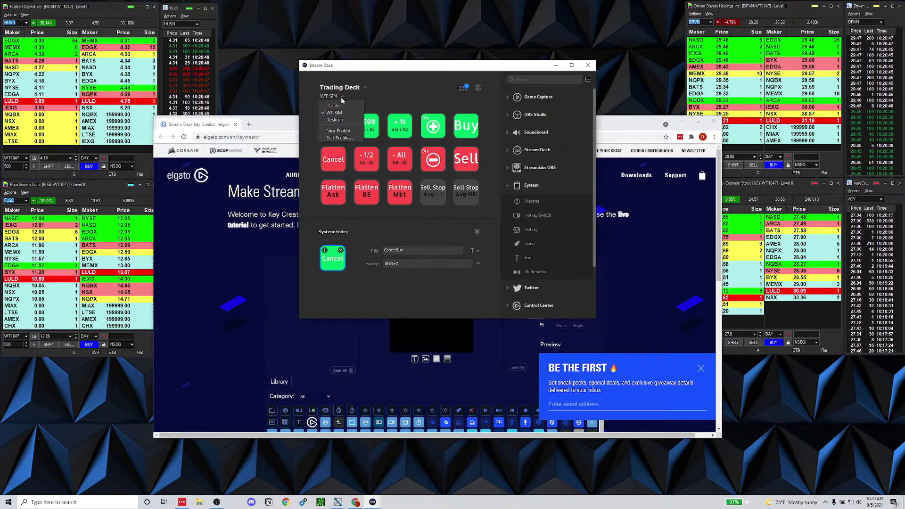
left_click(350, 131)
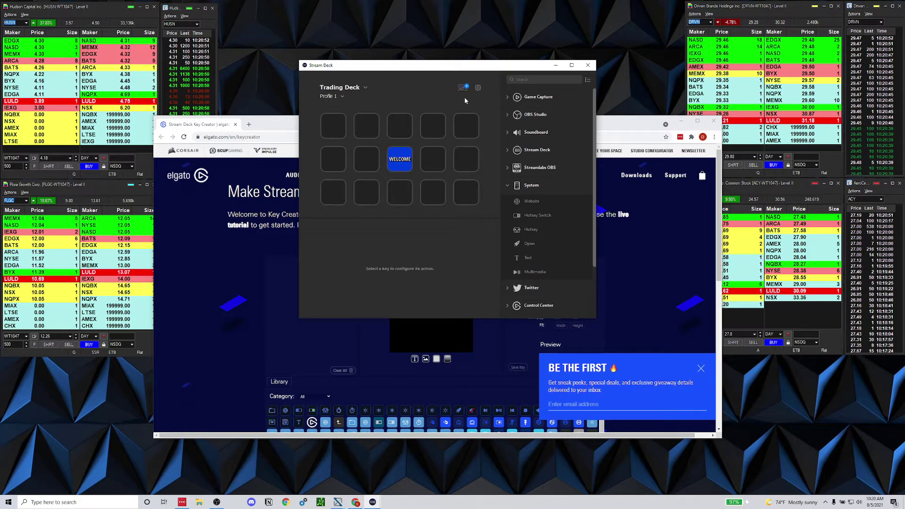
left_click(478, 88)
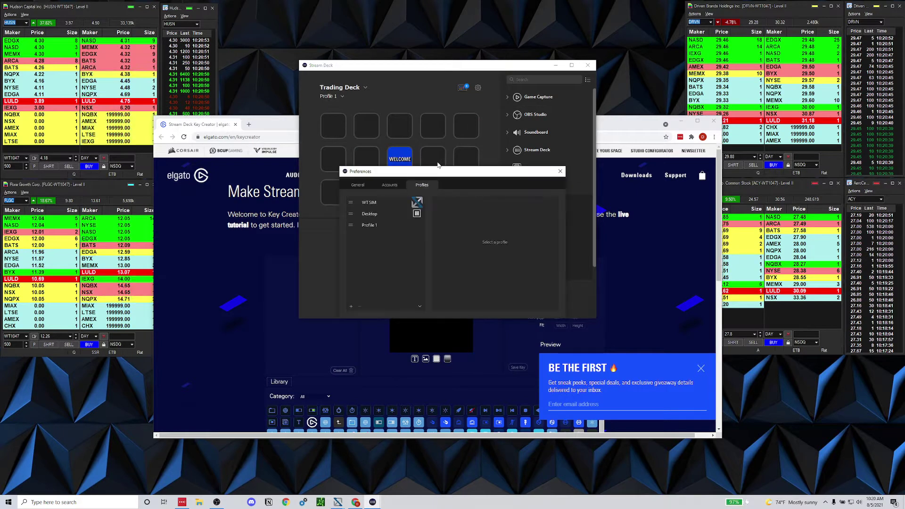
left_click(359, 307)
left_click(474, 263)
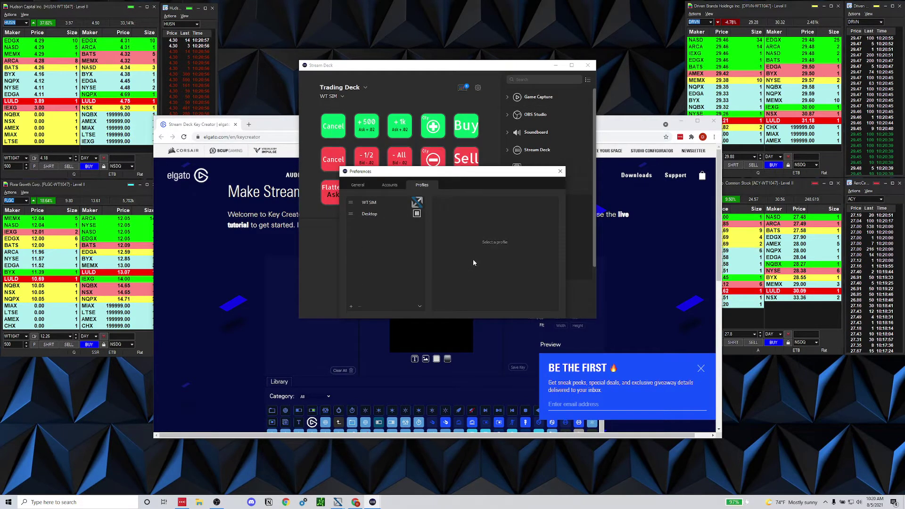
- Switch to the Desktop profile and title the last hotkey key in the upper row "asdfsddf"
left_click(333, 96)
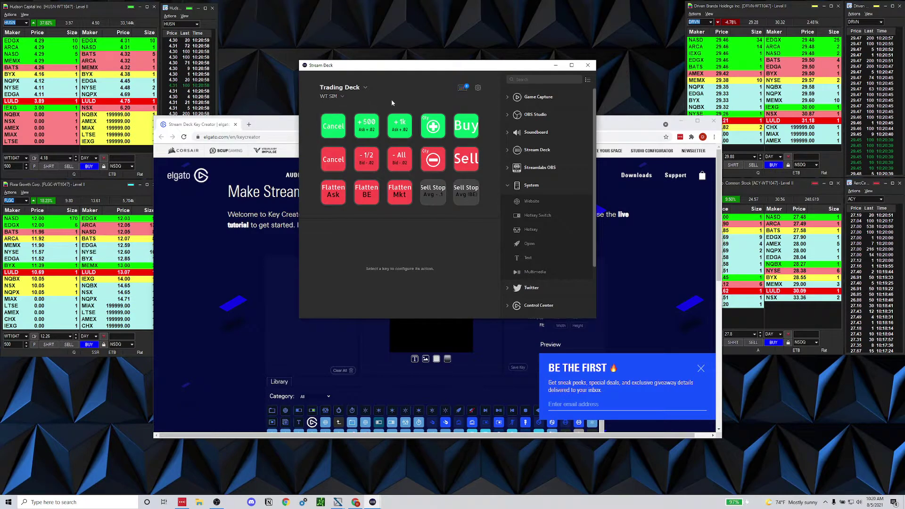
left_click(335, 120)
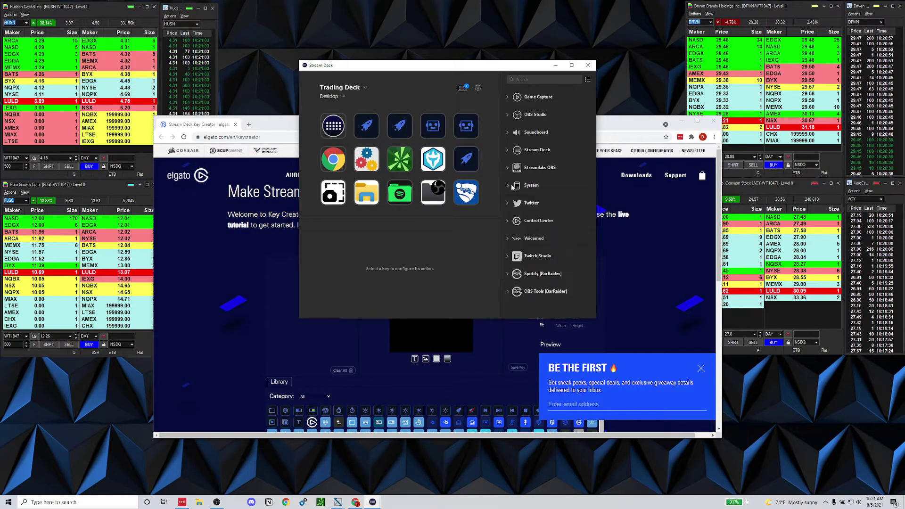
left_click(473, 132)
left_click(425, 254)
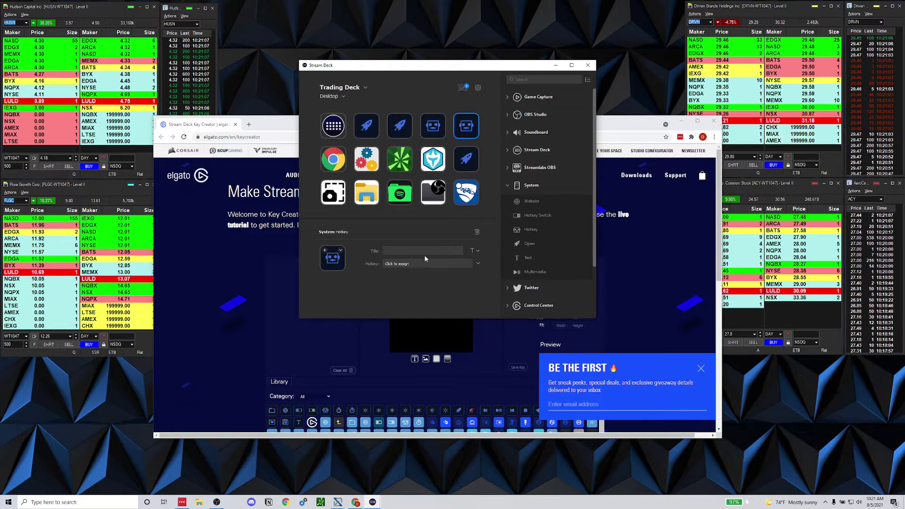
type("asdfsddf")
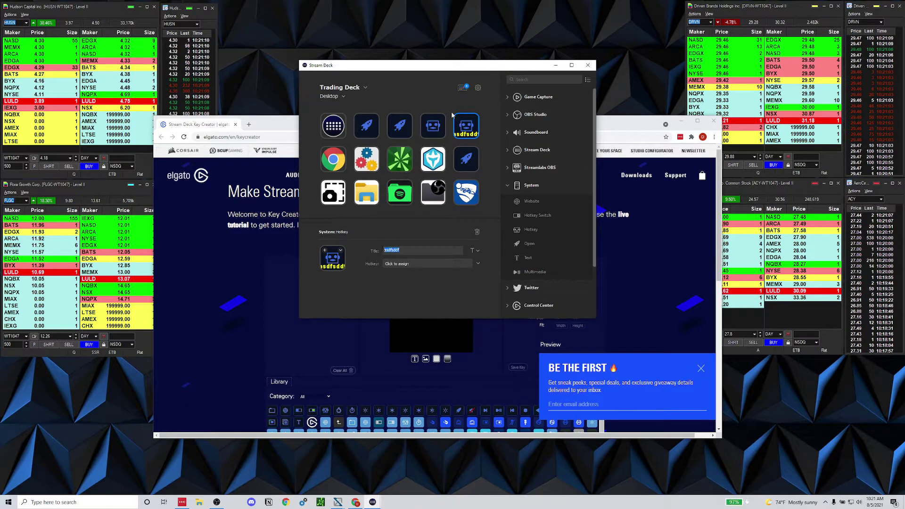
- Review the titles and assigned hotkeys of the Flatten BE, -1/2 and quantity-minus keys in the WT SIM profile
left_click(366, 192)
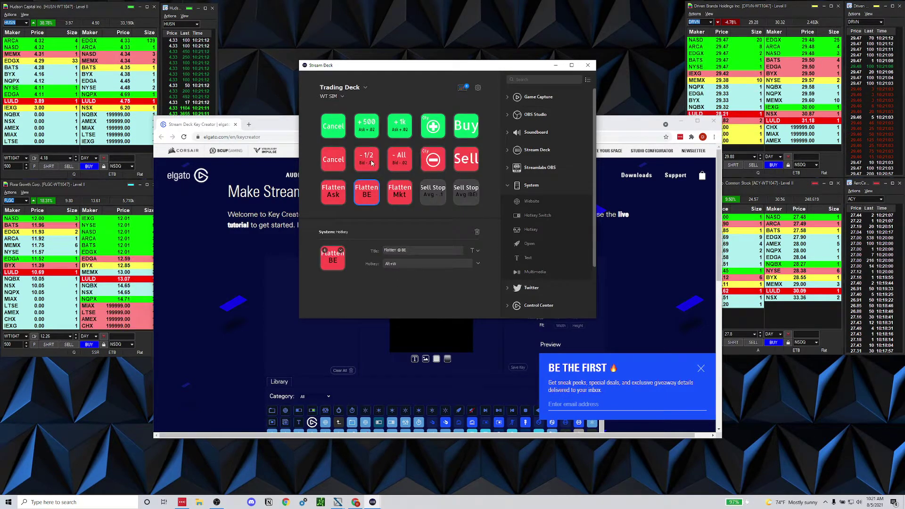
left_click(372, 163)
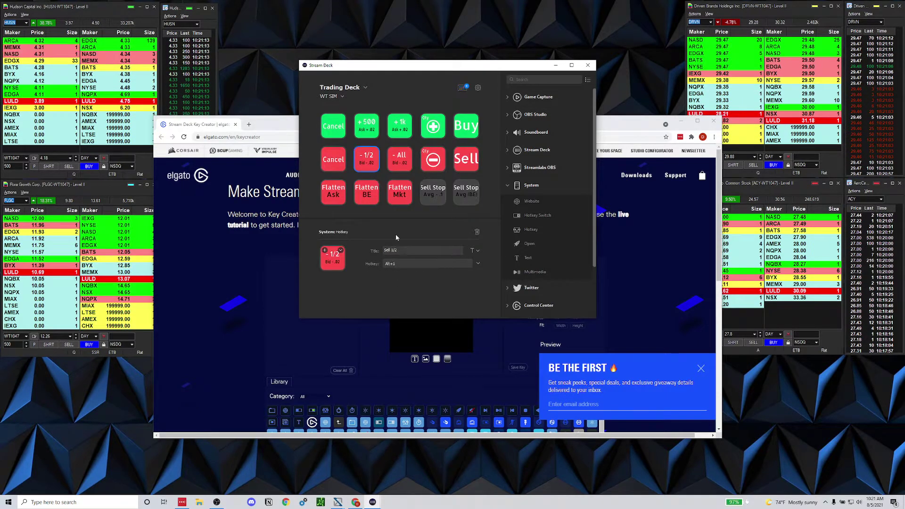
left_click(434, 160)
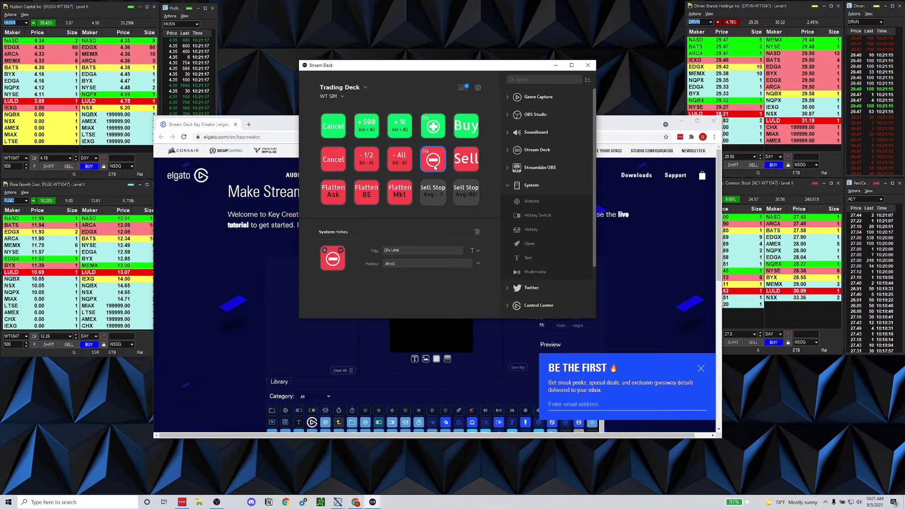
- Return to the Desktop profile and turn off the title display on the key titled "asdfsddf"
left_click(339, 97)
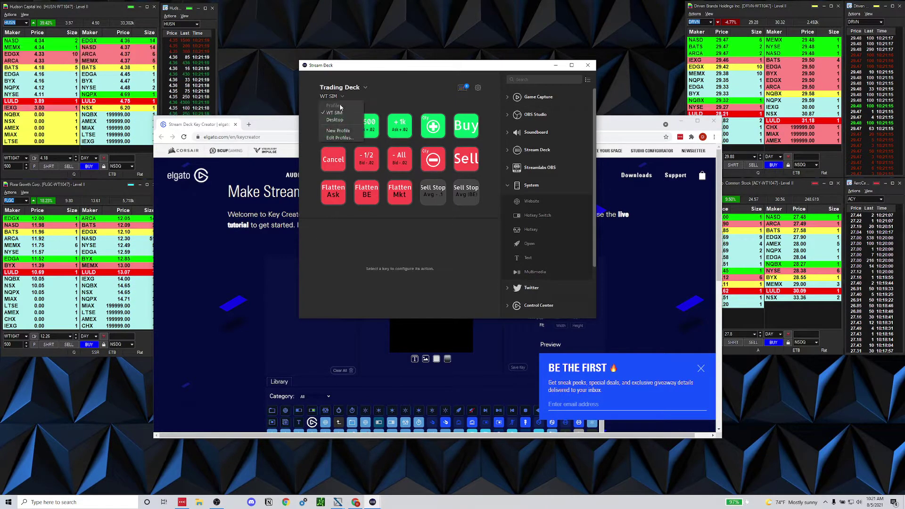
left_click(347, 117)
left_click(467, 126)
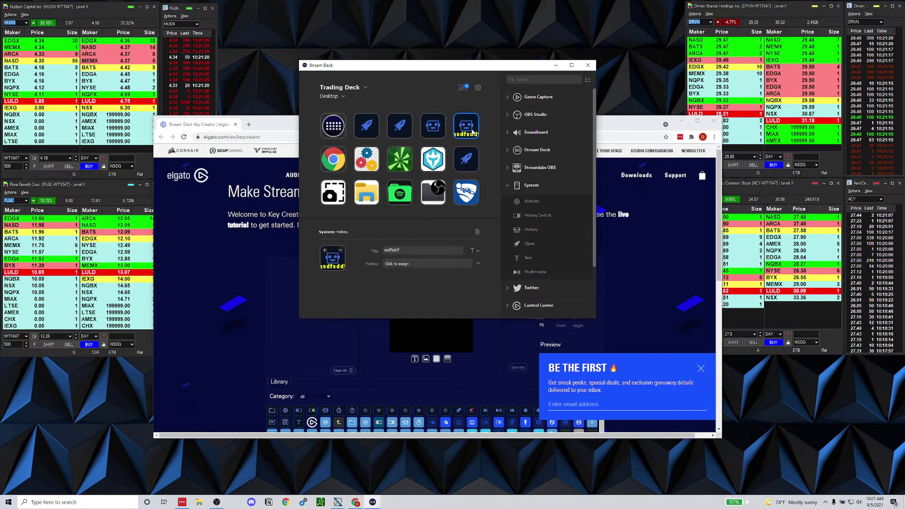
left_click(476, 251)
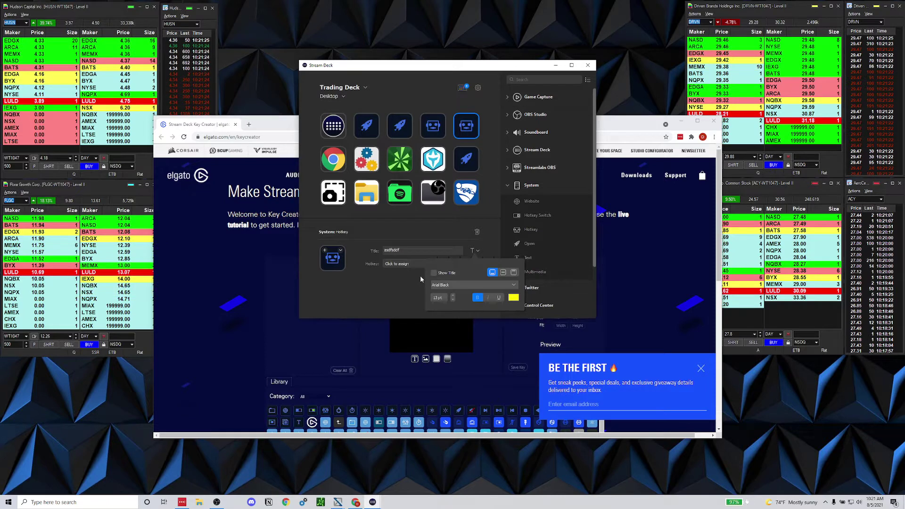
left_click(443, 239)
- Copy the upper row's last robot key and paste it over the three keys beside it
right_click(471, 125)
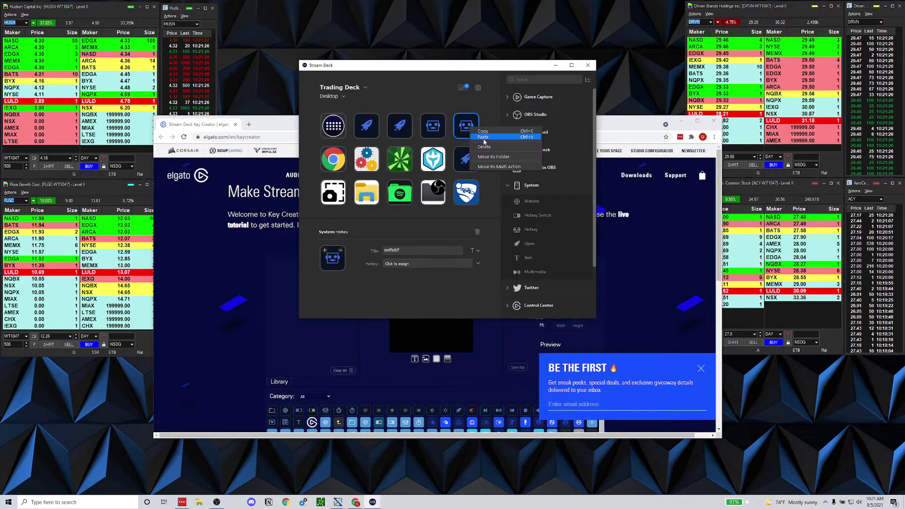
key("Escape")
right_click(432, 126)
key("Escape")
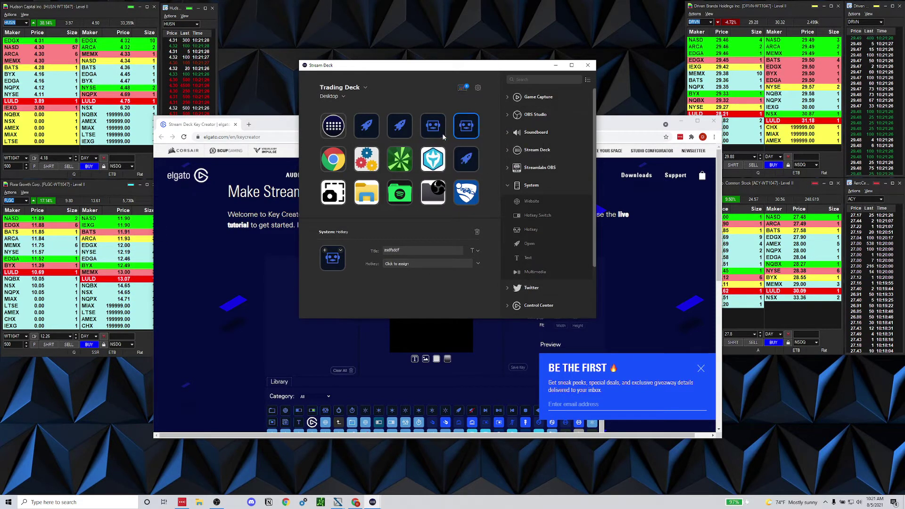
right_click(402, 125)
left_click(413, 134)
right_click(367, 126)
left_click(377, 135)
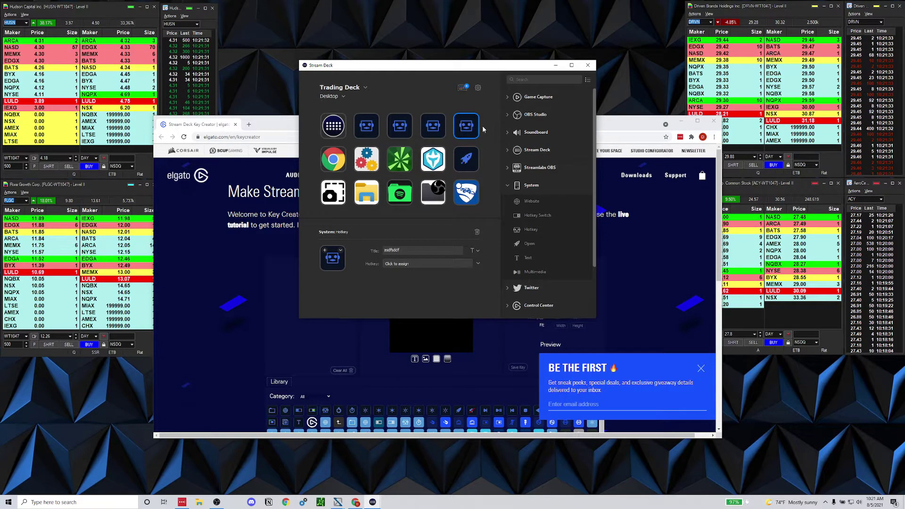
- Inspect the hotkey field and title formatting options of the pasted key next to the original
left_click(432, 127)
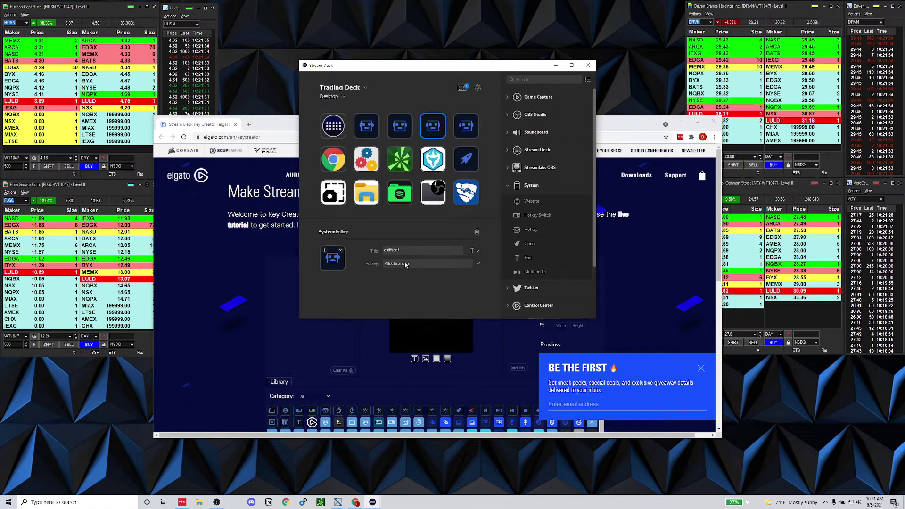
left_click(427, 262)
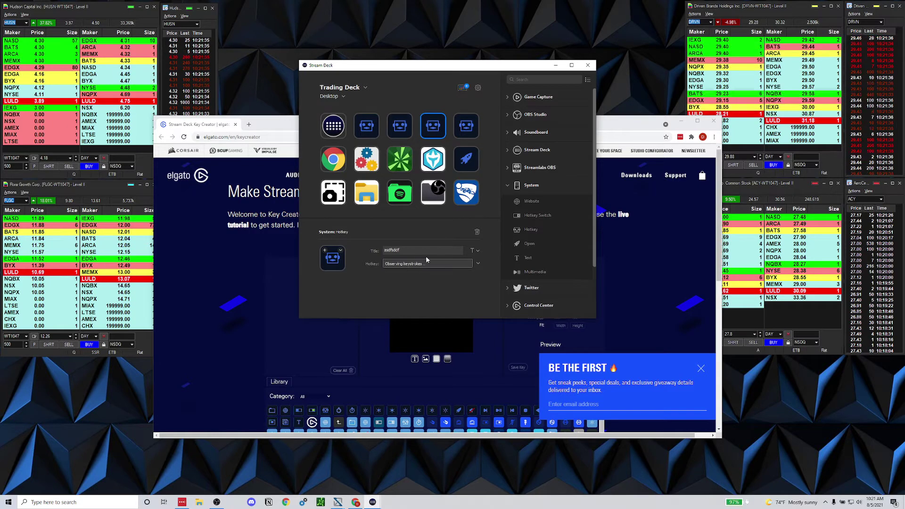
left_click(476, 251)
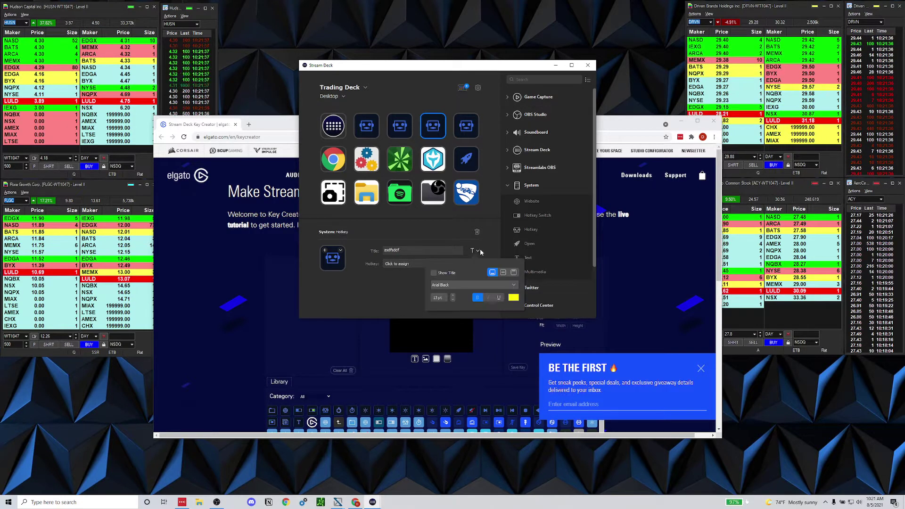
left_click(434, 232)
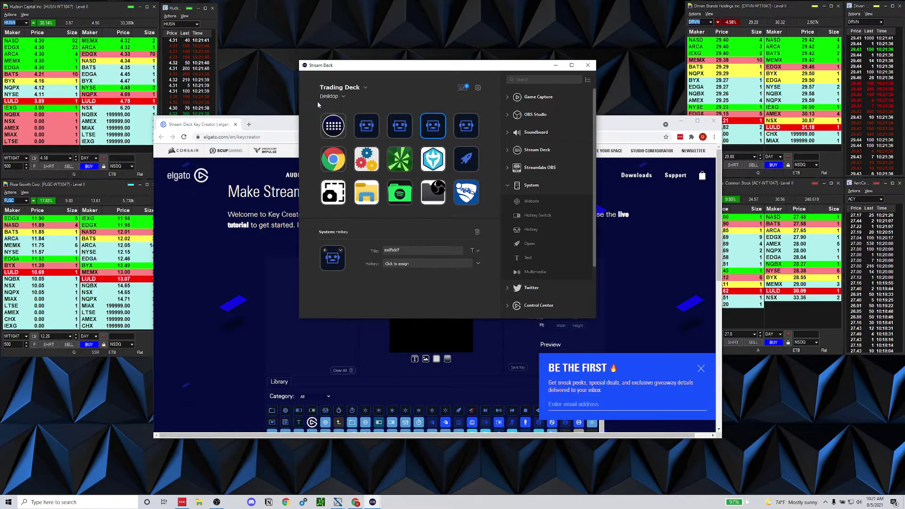
- Set the Stream Deck back to the WT SIM profile and open the Hot Keys settings in Warrior Trading SIM
left_click(337, 97)
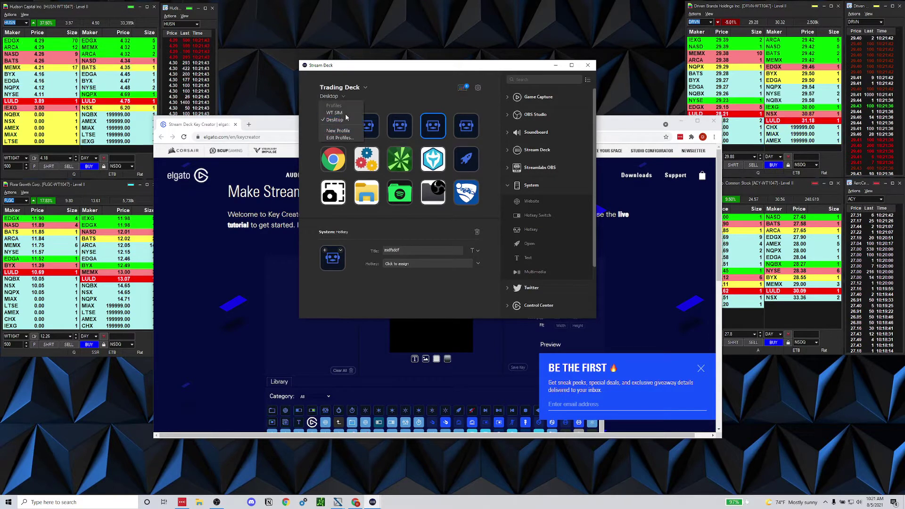
left_click(330, 116)
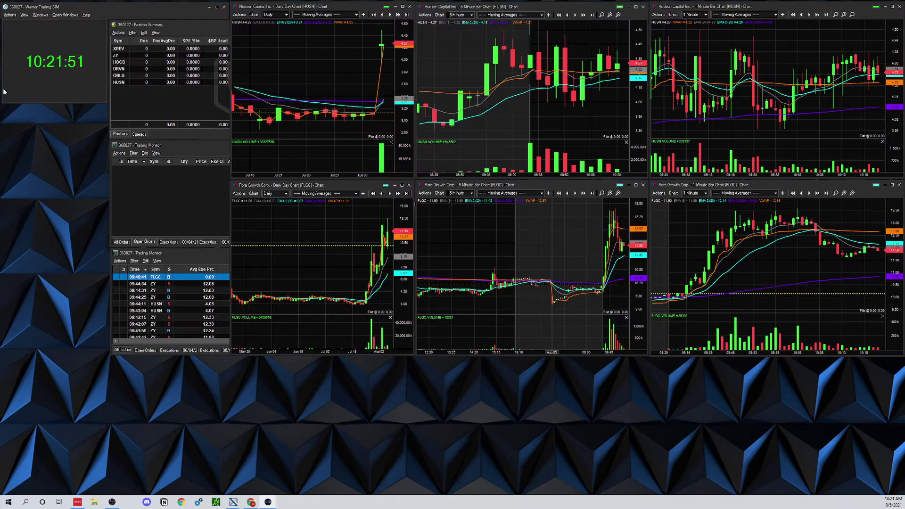
left_click(24, 15)
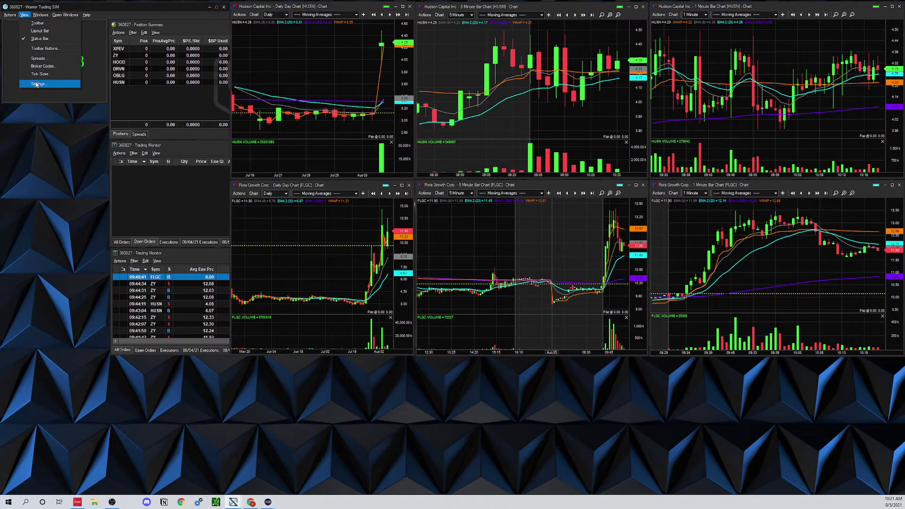
left_click(71, 82)
left_click(14, 46)
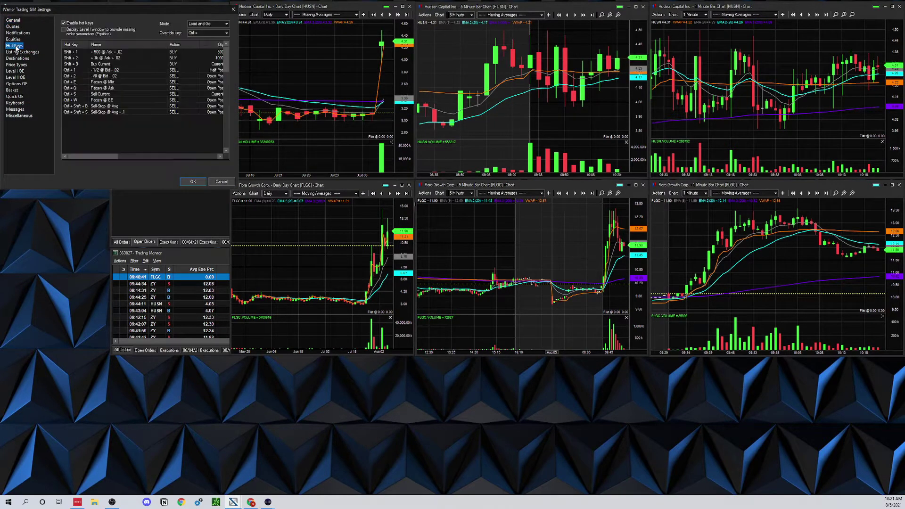
left_click_drag(45, 9, 389, 98)
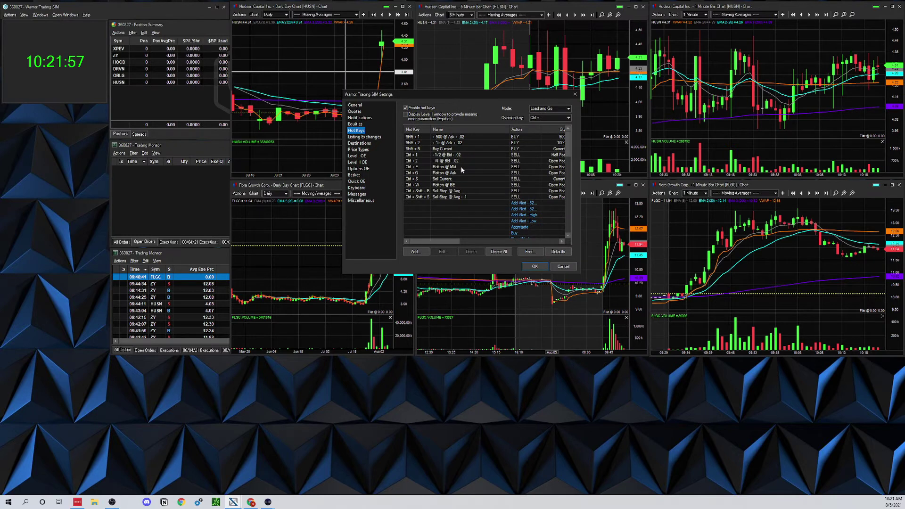
- Review the configured buy and sell hot keys and their names, from Shift + 1 through Ctrl + Shift + S
left_click(421, 137)
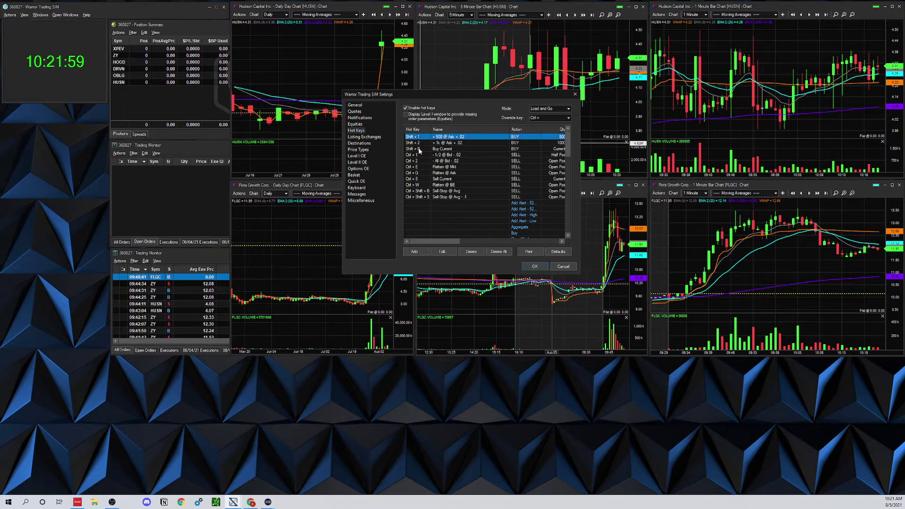
left_click_drag(422, 142, 421, 197)
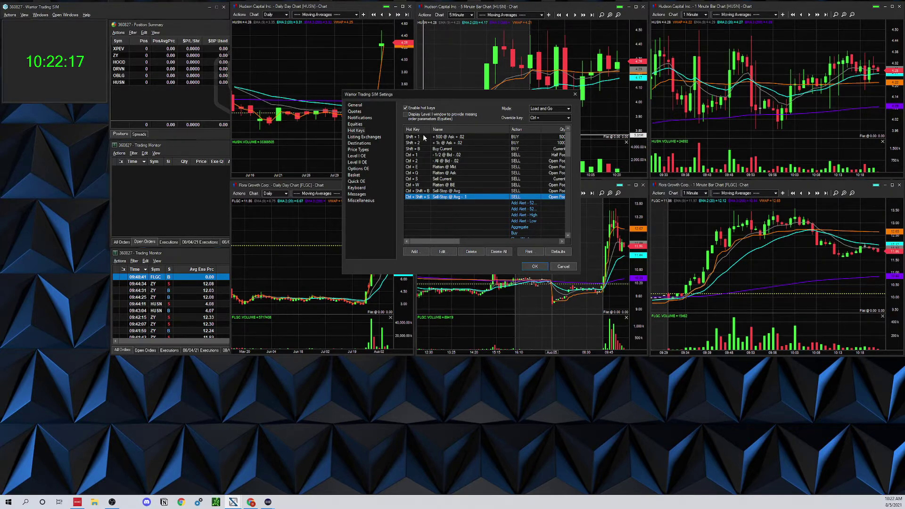
left_click(423, 134)
left_click(425, 143)
left_click(425, 149)
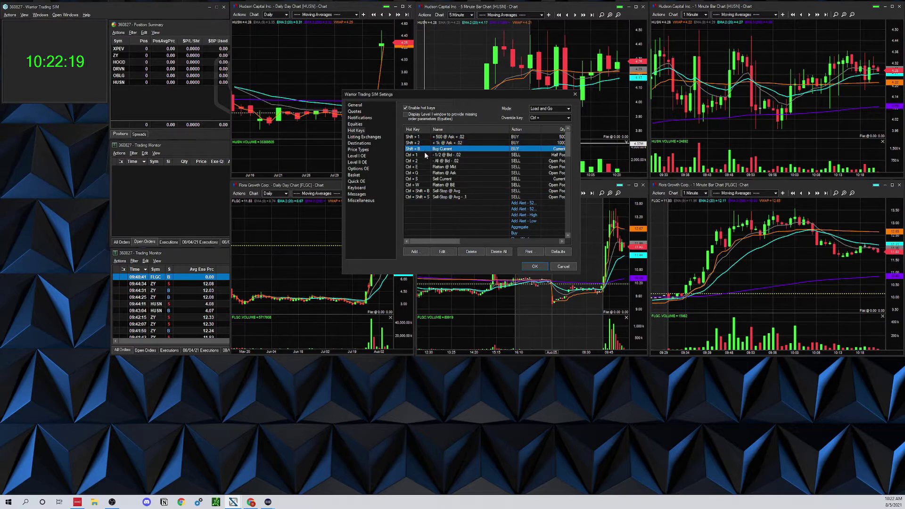
left_click(424, 154)
left_click(424, 160)
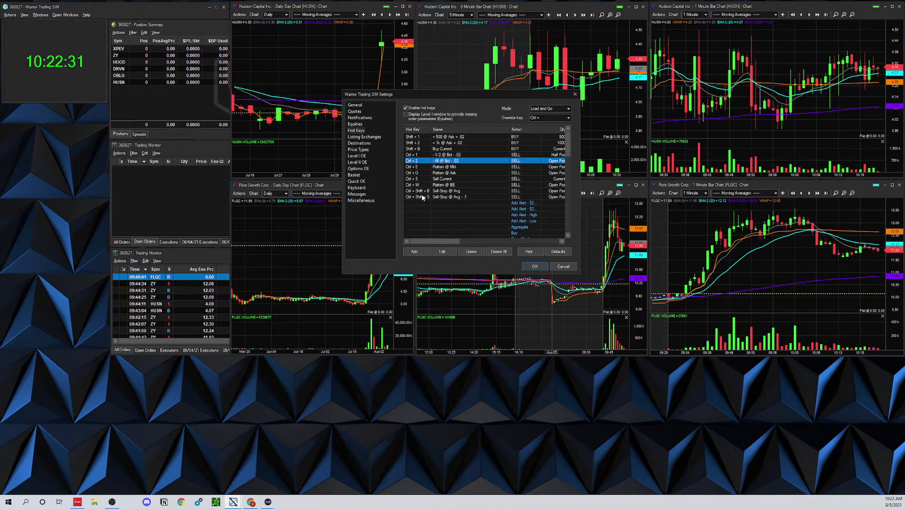
left_click(423, 137)
left_click(423, 143)
left_click(424, 149)
left_click(448, 137)
left_click(448, 143)
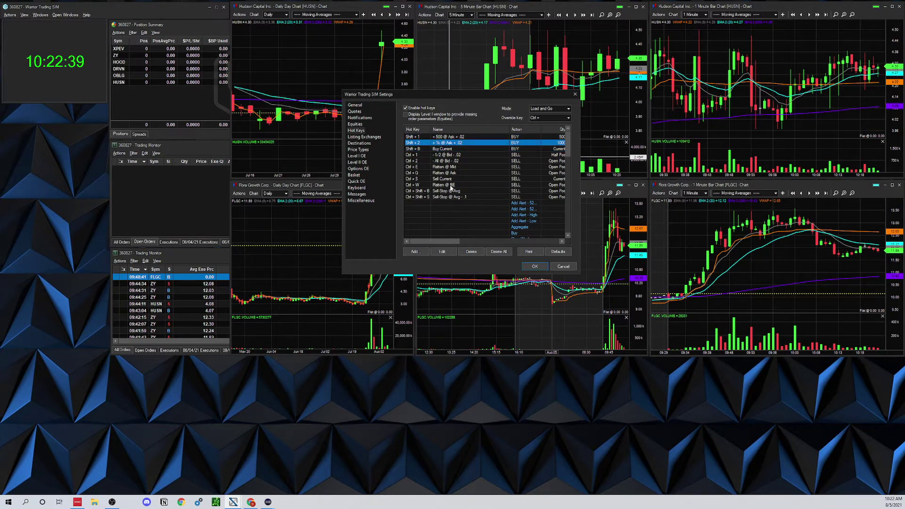
- Open the Shift + 1 buy hot key, review its Mode choices and close it with Load and Go selected
double_click(437, 136)
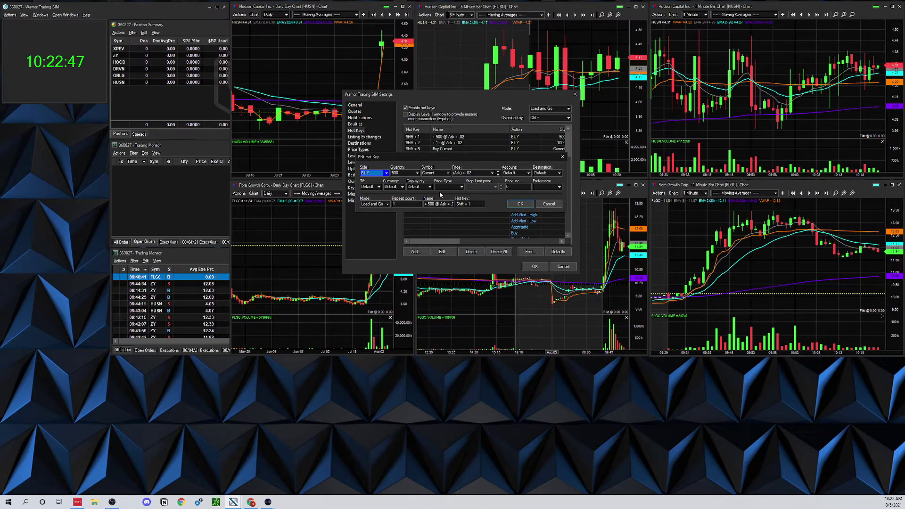
left_click(387, 204)
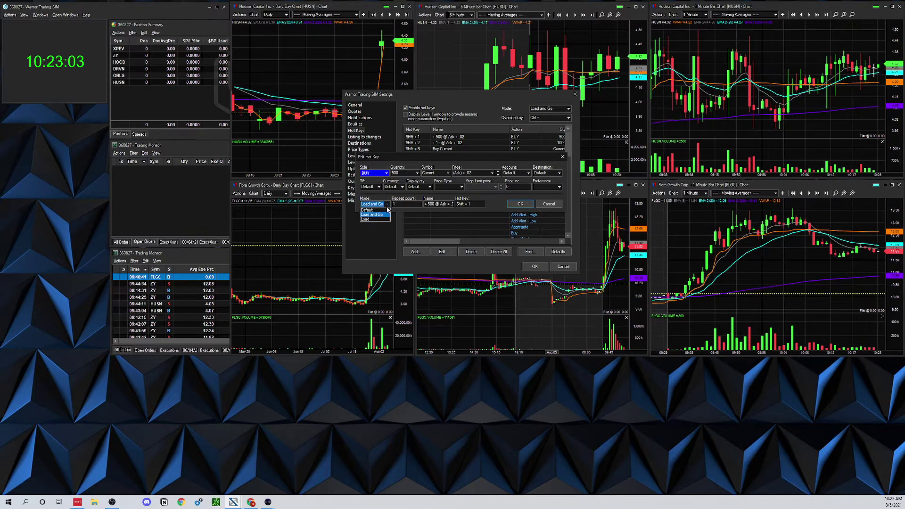
left_click(372, 211)
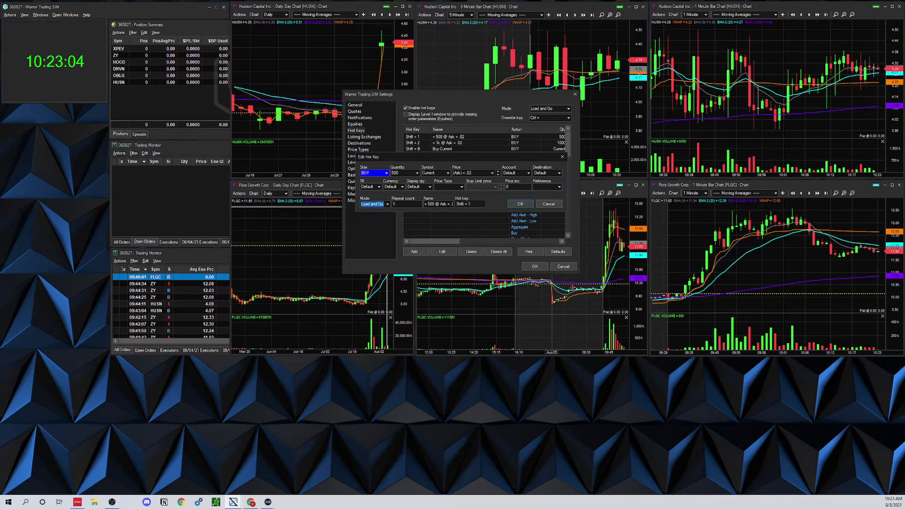
left_click(521, 204)
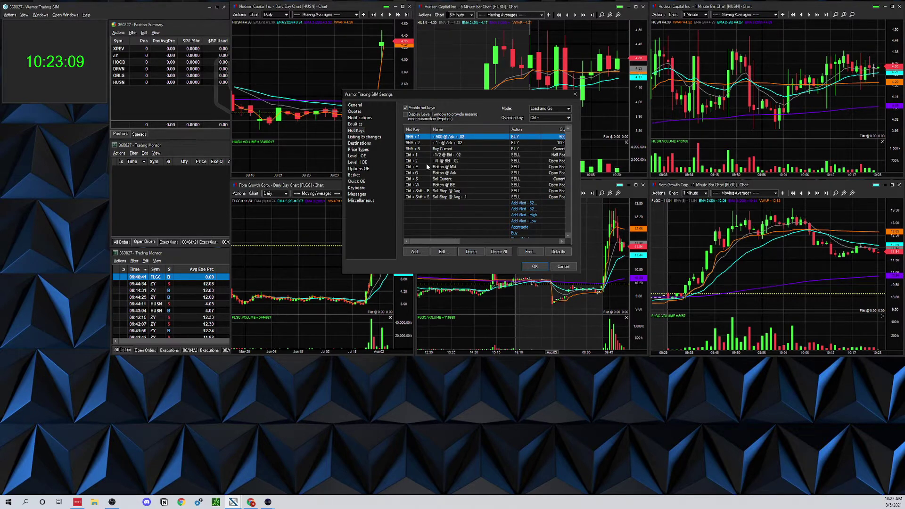
left_click_drag(429, 96, 459, 105)
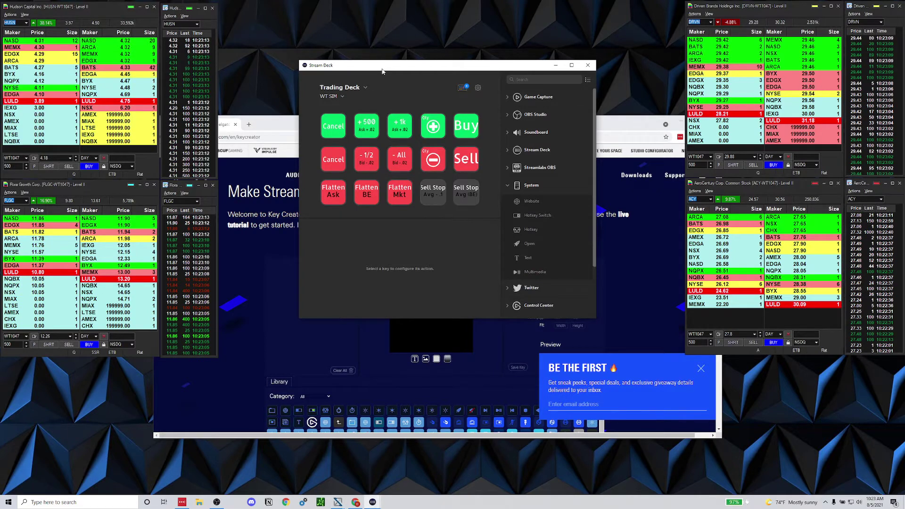
- Switch to the Stream Deck window and inspect the title and hotkey of the green Cancel key and the +500 key
left_click_drag(382, 71, 350, 87)
left_click(306, 150)
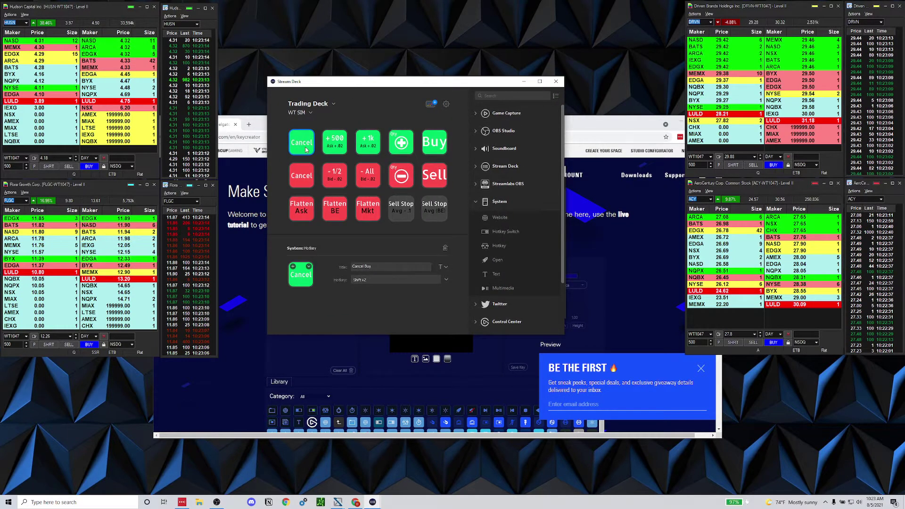
left_click(337, 142)
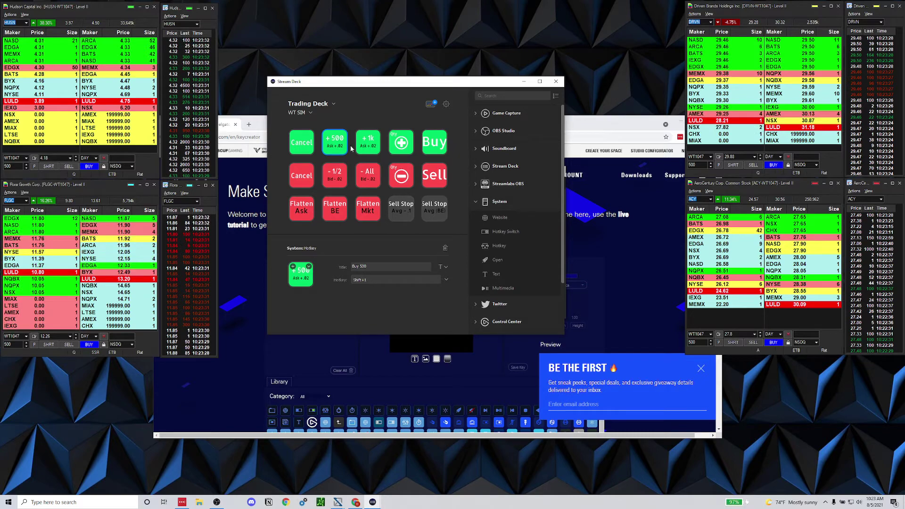
- Browse the Trading folder in StreamDeckIcons for the +500 key's image, leaving without choosing a file
left_click(309, 266)
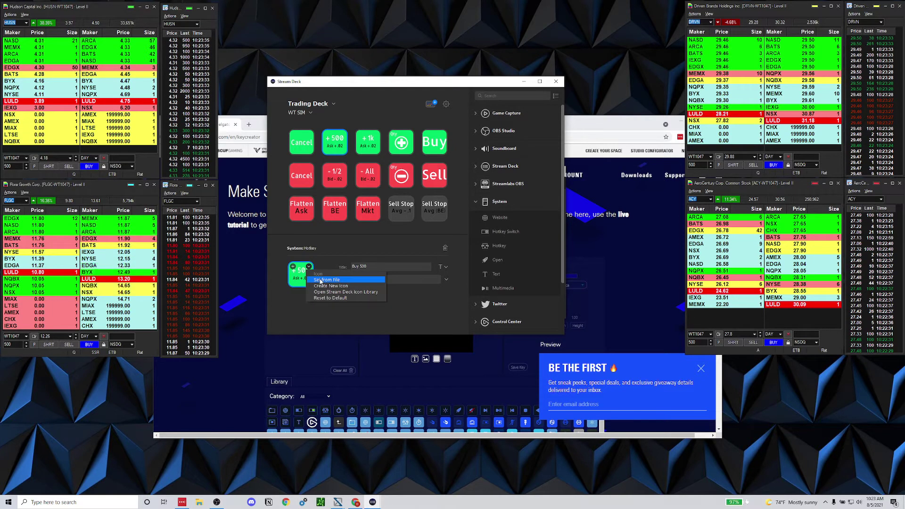
left_click(325, 277)
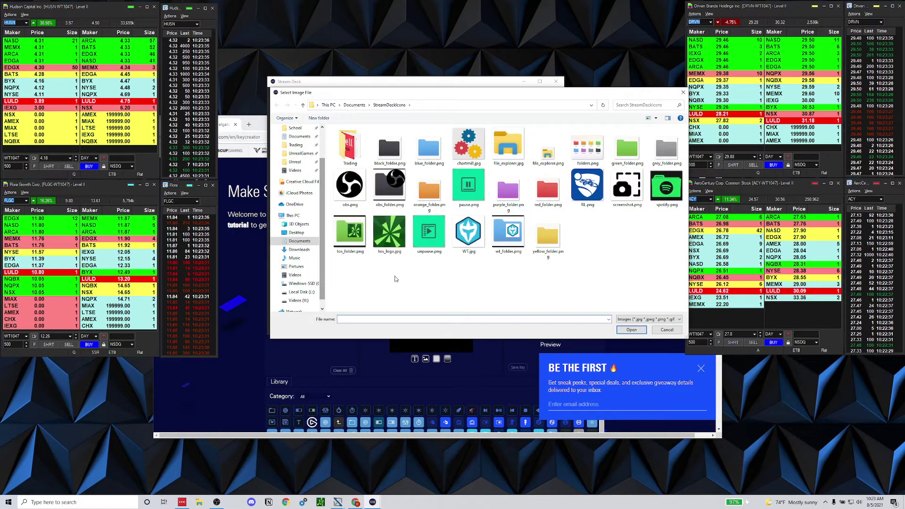
double_click(354, 158)
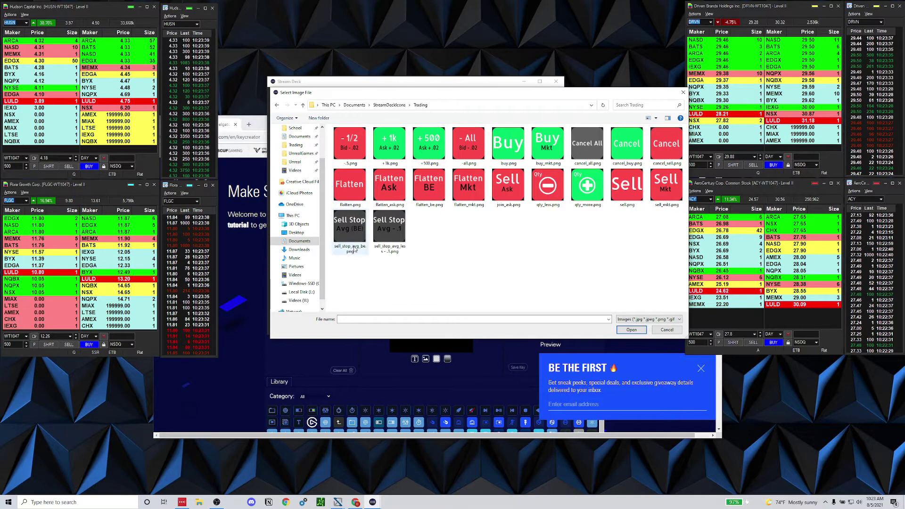
key("Escape")
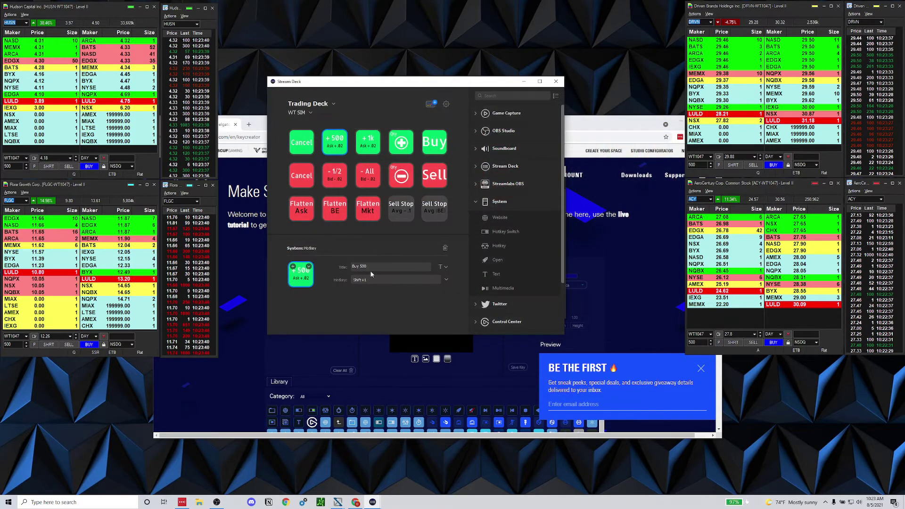
- Start a new icon for the +500 key in Elgato's online Key Creator, add a rectangle layer and dismiss the newsletter pop-up
left_click(309, 267)
left_click(330, 286)
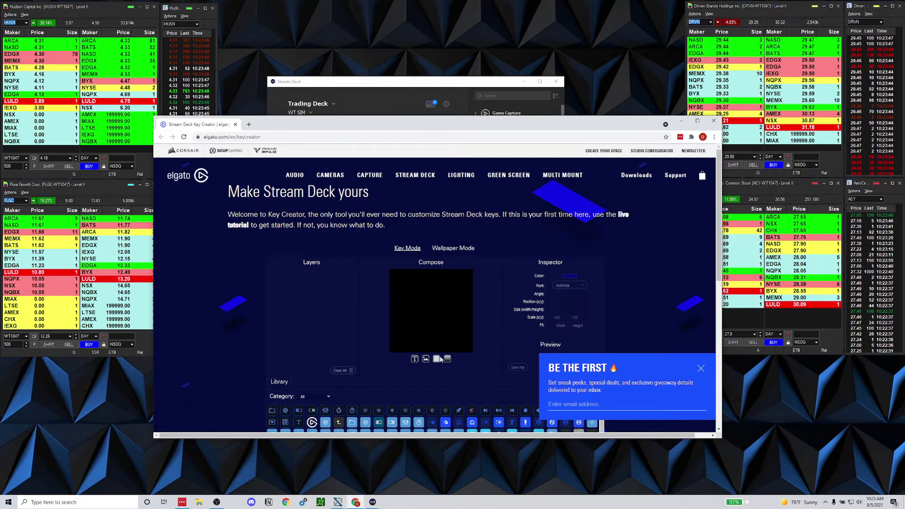
scroll(435, 312, "down", 2)
scroll(466, 231, "up", 1)
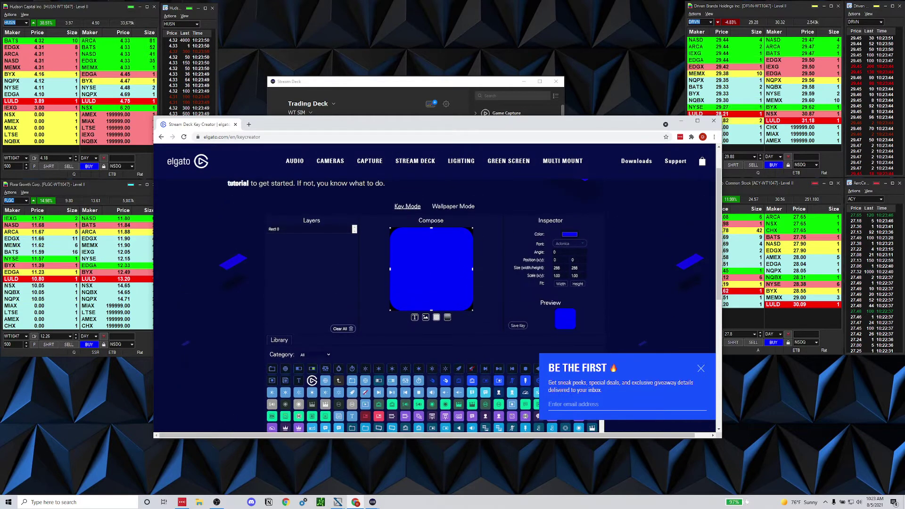
left_click(701, 369)
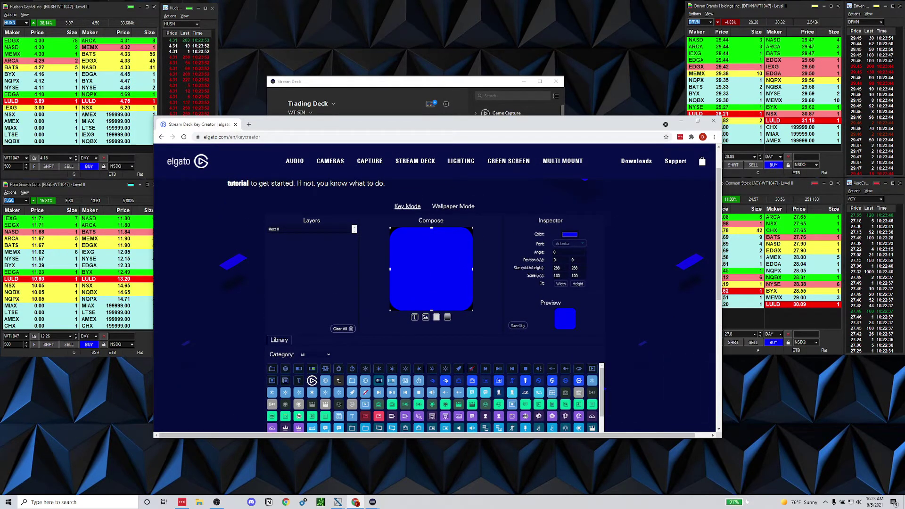
- Color the rectangle layer bright green, RGB 0, 255, 89
left_click(572, 235)
left_click_drag(604, 296, 620, 297)
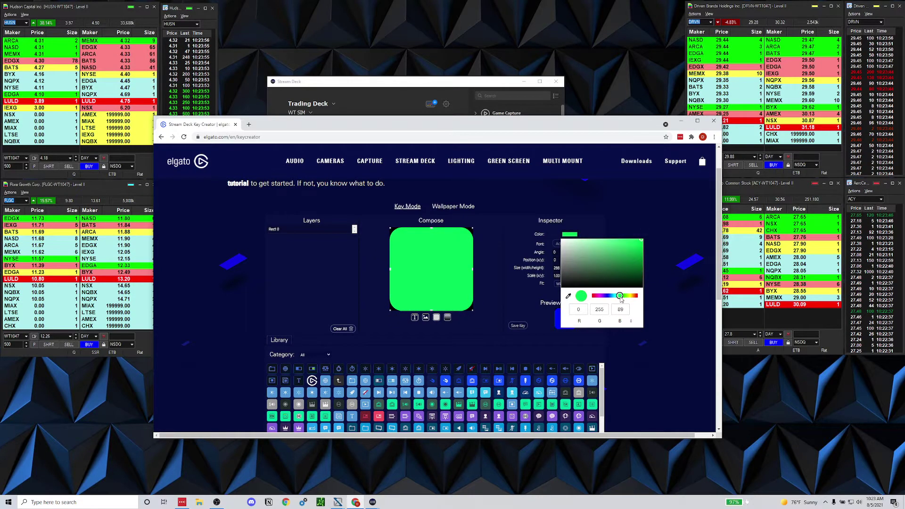
key("Escape")
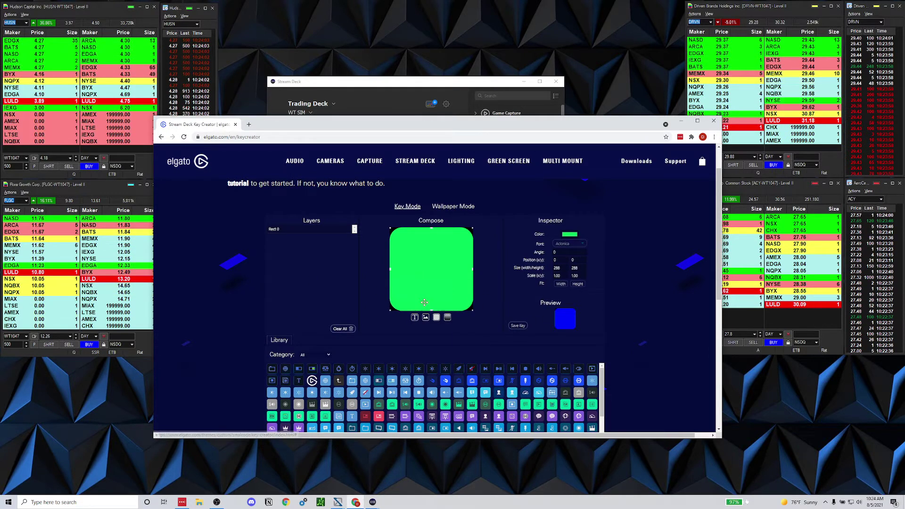
- Add a text layer reading "BUY BUY BUY" over the green rectangle and fit it to the key's width
left_click(415, 317)
scroll(437, 211, "down", 1)
left_click(437, 208)
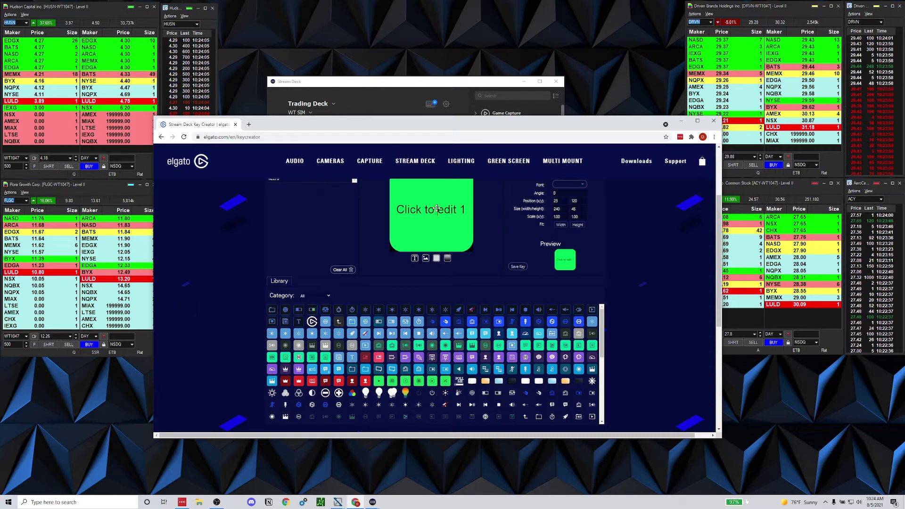
key("ctrl+a")
key("BackSpace")
type("BUY BUY BUY")
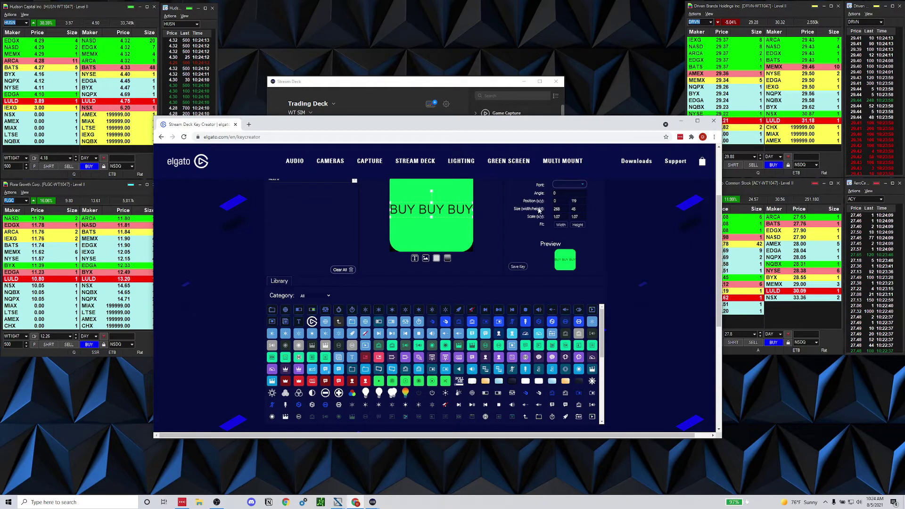
left_click(577, 225)
left_click(561, 225)
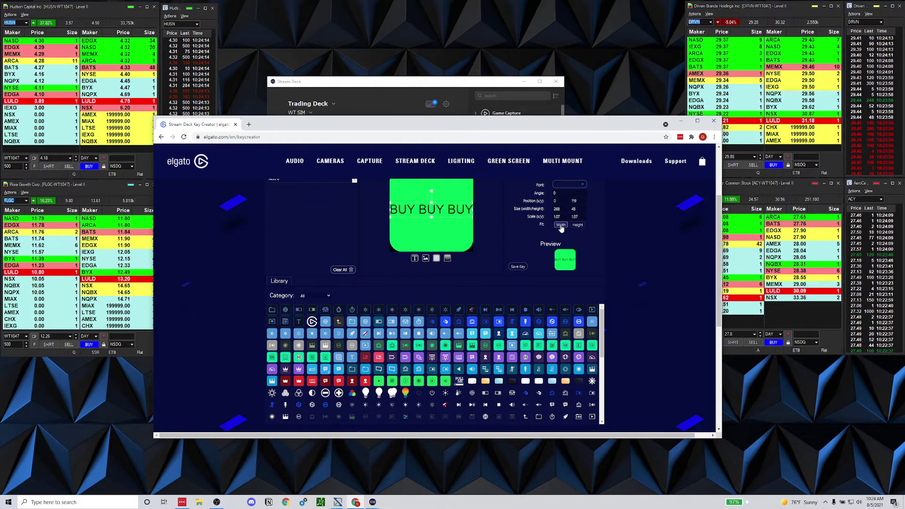
- Change the color of the "BUY BUY BUY" text to bright blue
scroll(491, 255, "up", 1)
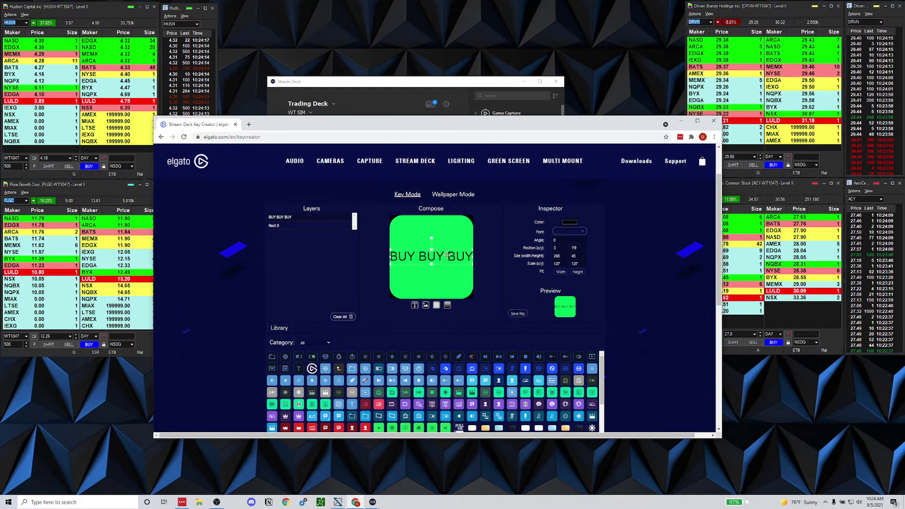
left_click(569, 223)
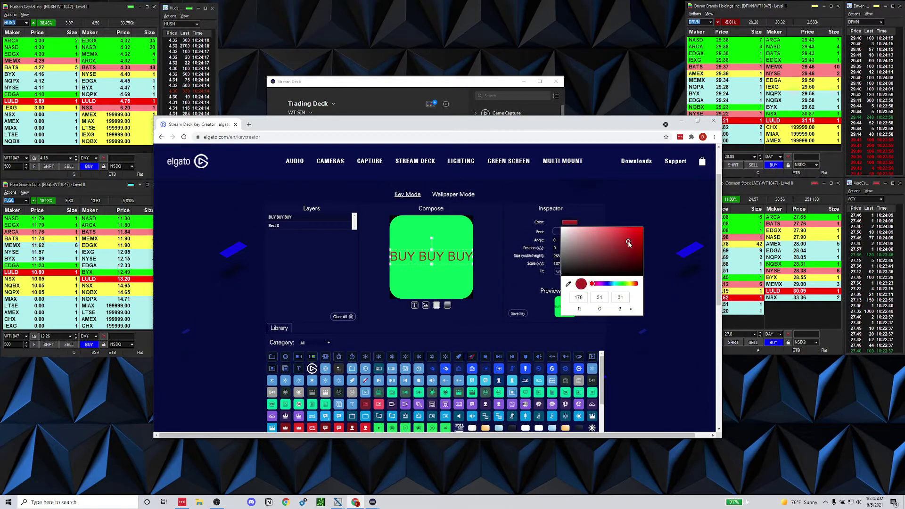
left_click(608, 284)
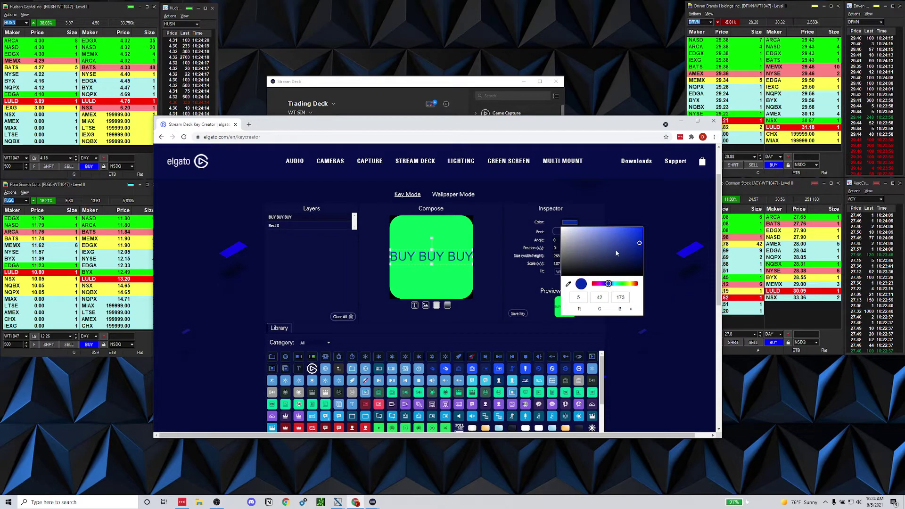
left_click(640, 229)
left_click(523, 277)
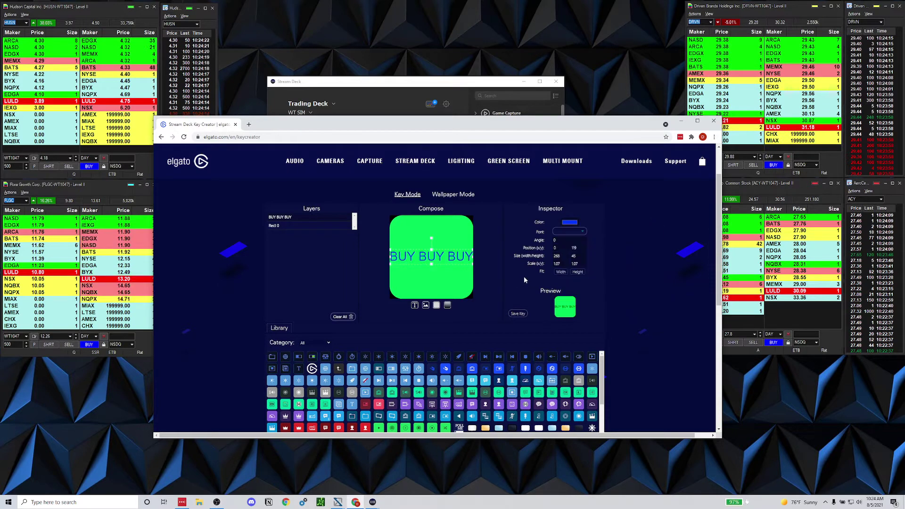
- Try several fonts on the "BUY BUY BUY" text, settle on Bevan and refit the text to the key's width
left_click(584, 234)
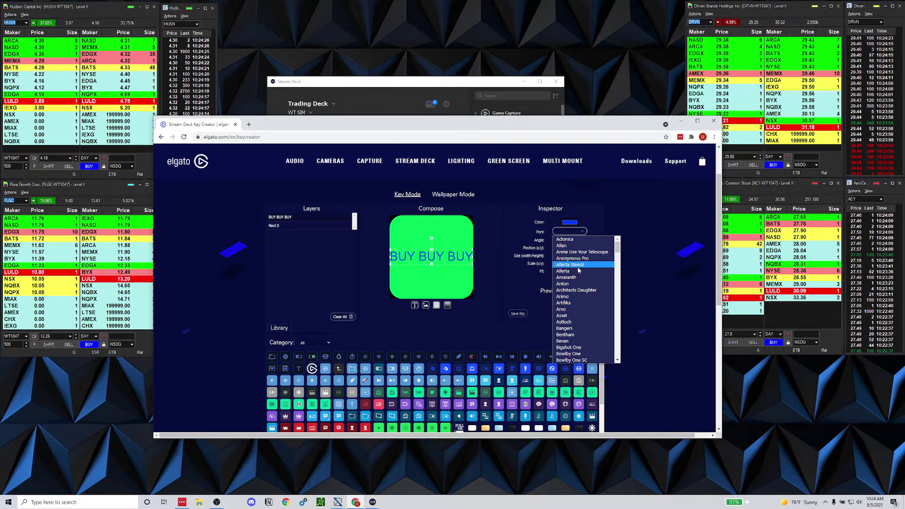
left_click(579, 291)
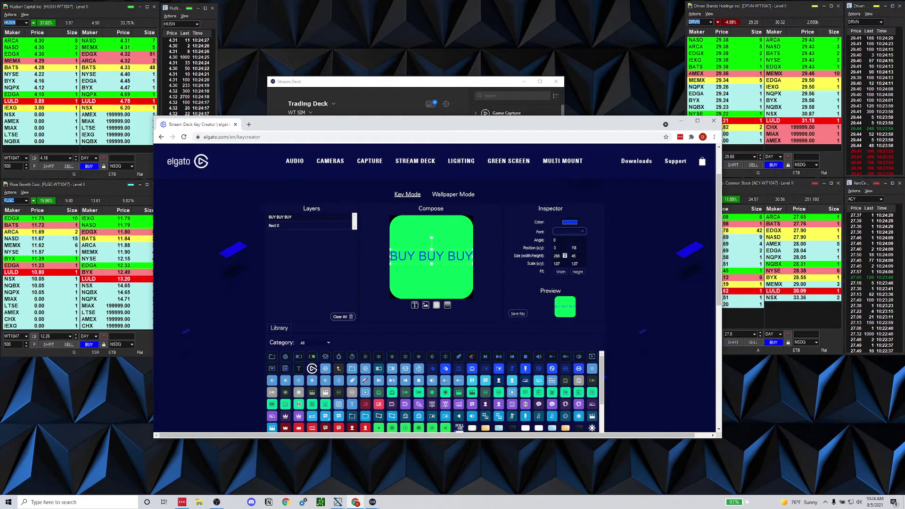
left_click(580, 230)
left_click(574, 322)
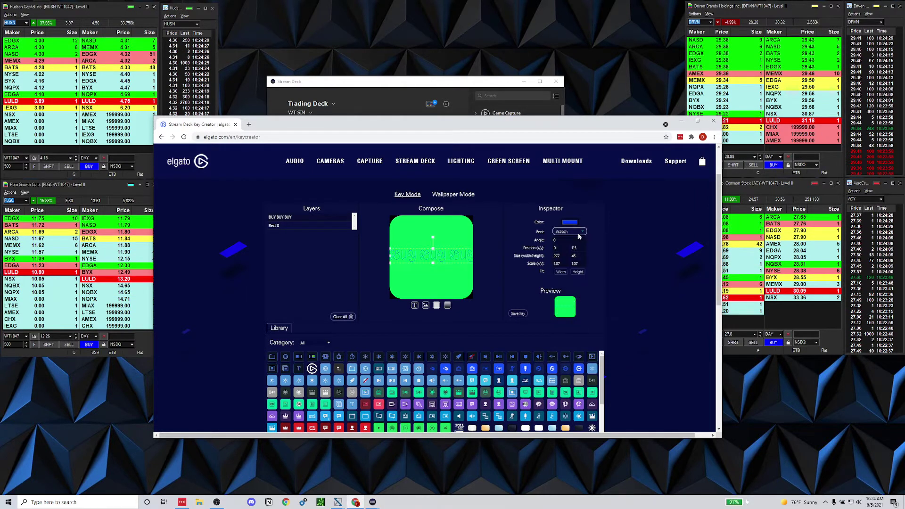
left_click(580, 232)
left_click(573, 341)
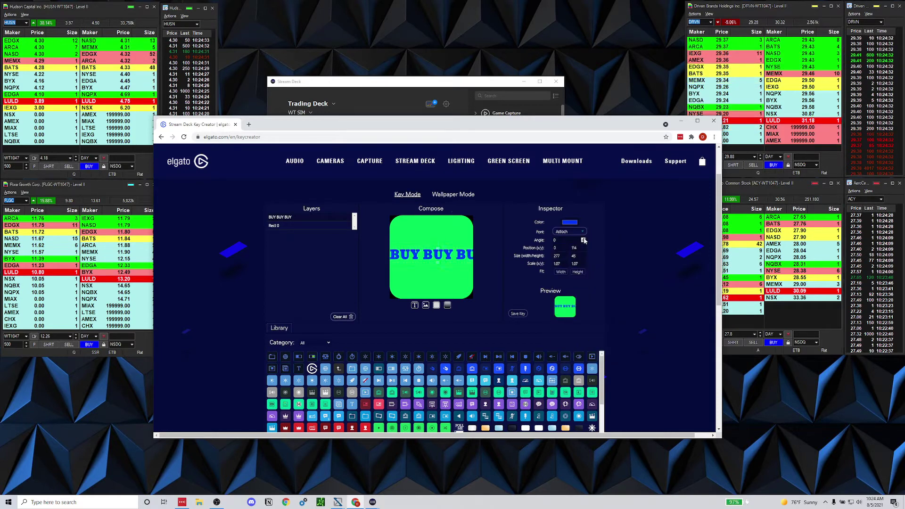
left_click(560, 272)
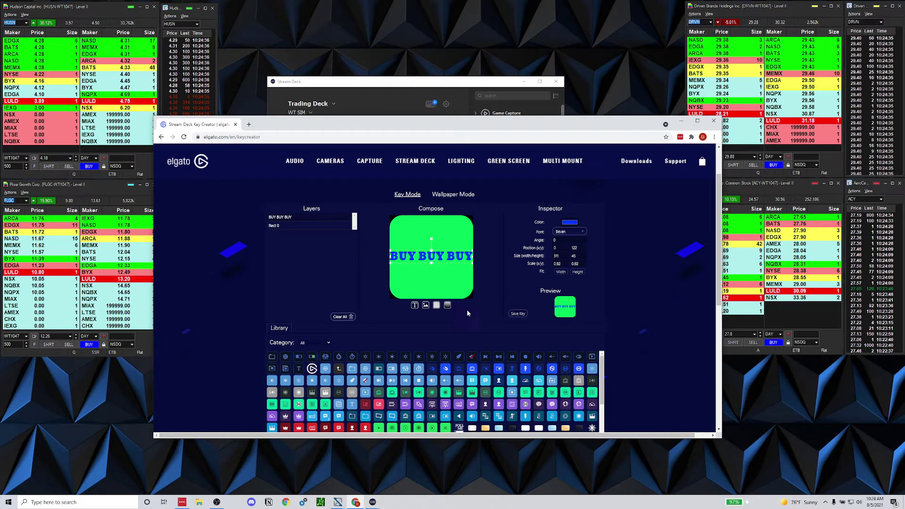
- Save the finished key image as streamdeck_key (4).png in the Downloads folder
left_click(517, 313)
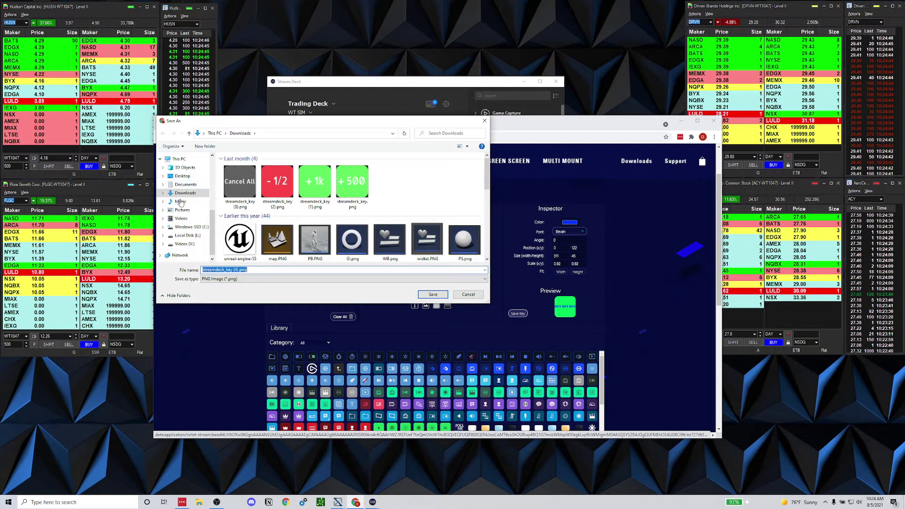
left_click(185, 212)
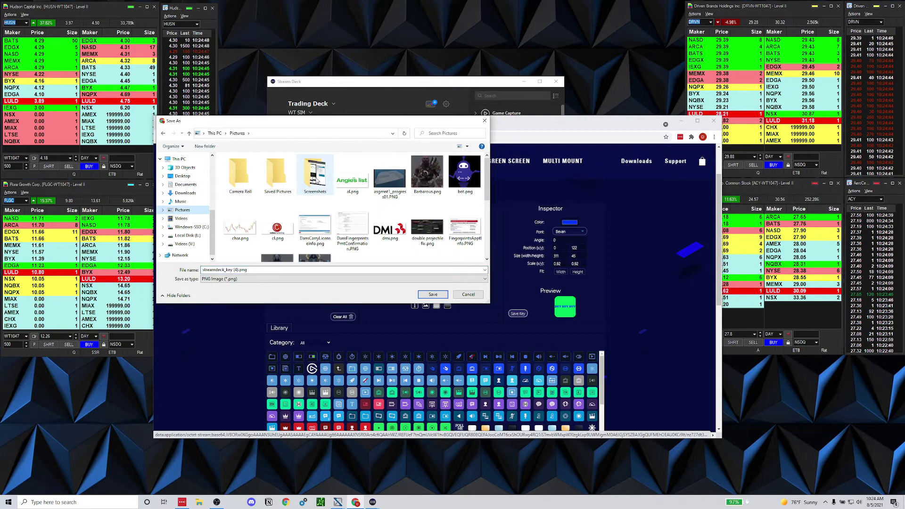
left_click(185, 193)
scroll(290, 203, "down", 5)
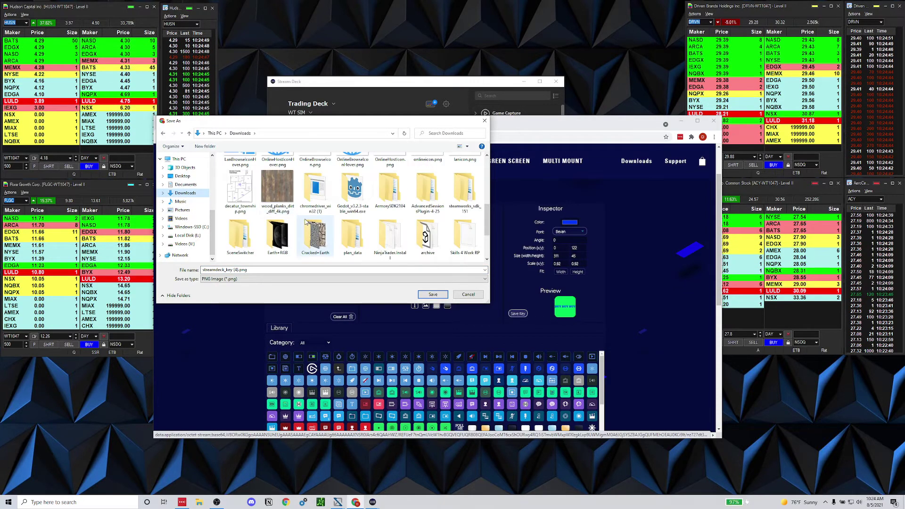
scroll(292, 208, "up", 5)
scroll(302, 217, "down", 5)
scroll(303, 220, "up", 8)
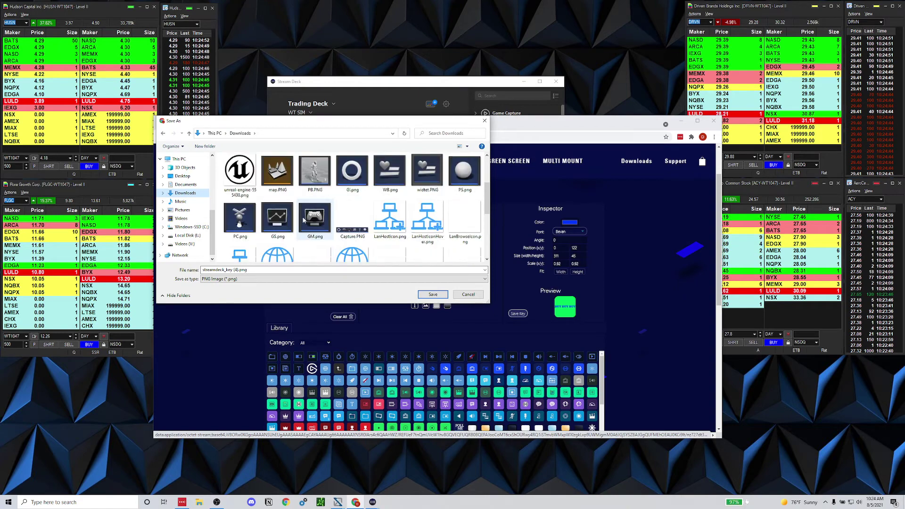
left_click(433, 295)
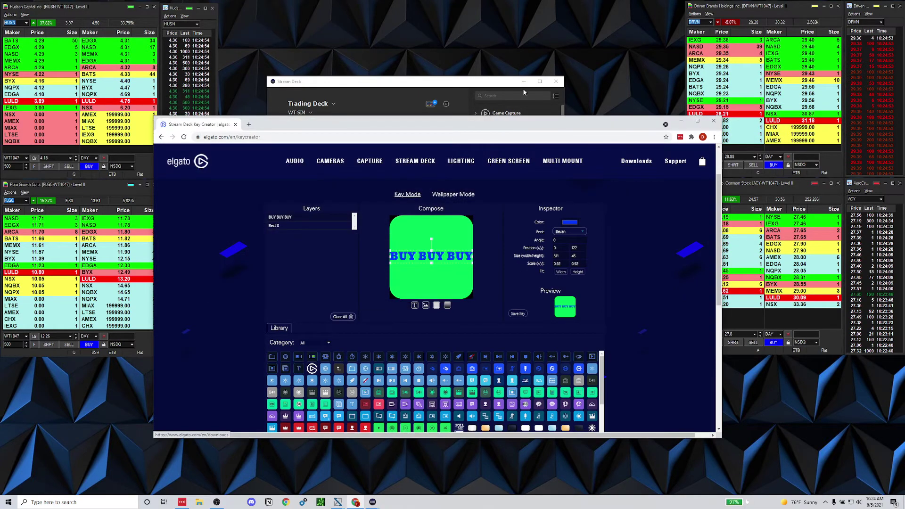
key("alt+Tab")
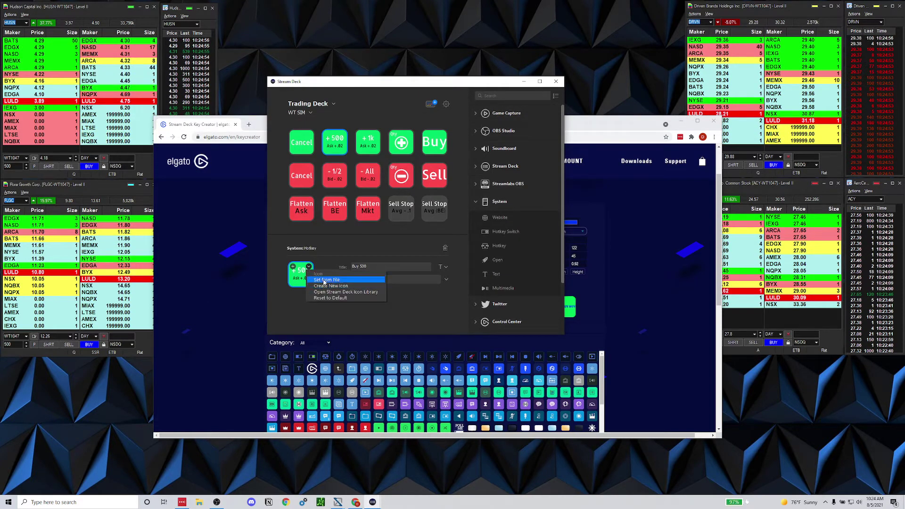
left_click(325, 280)
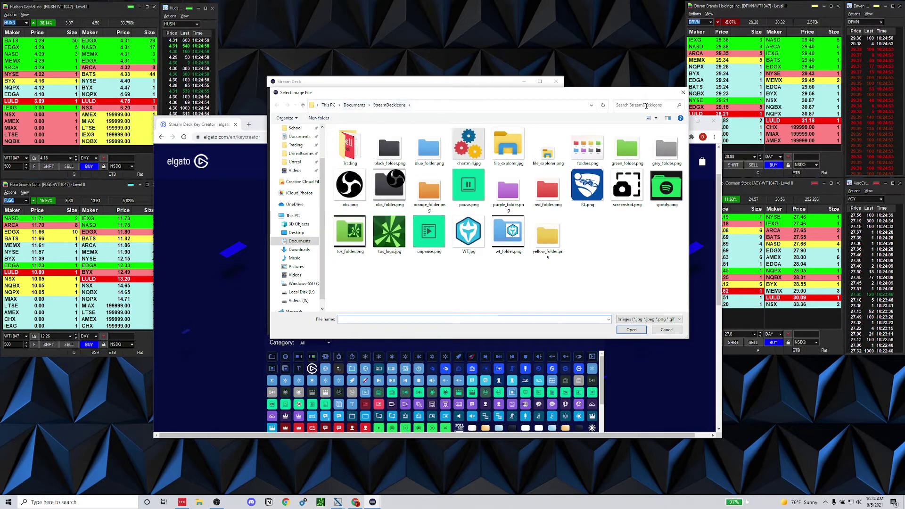
key("Escape")
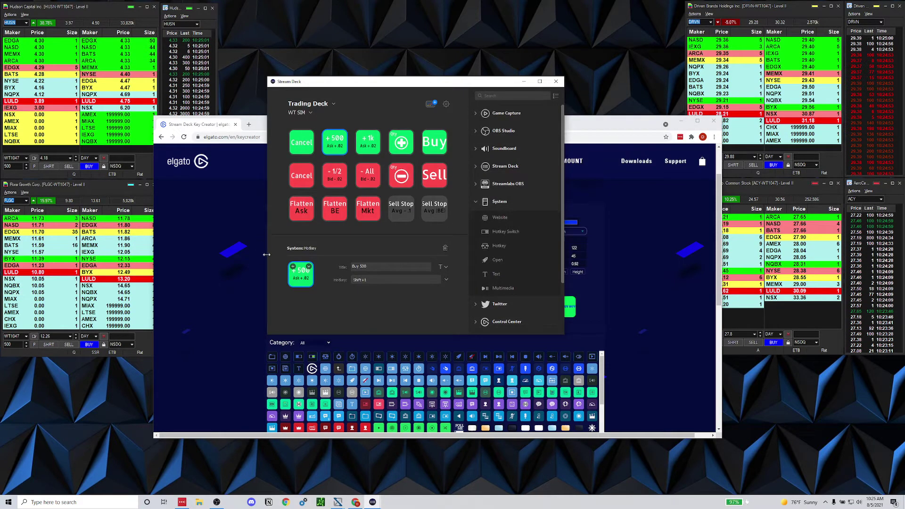
- Save the composed key image as buybuybuy.png in the Trading folder inside Documents > StreamDeckIcons
left_click(262, 259)
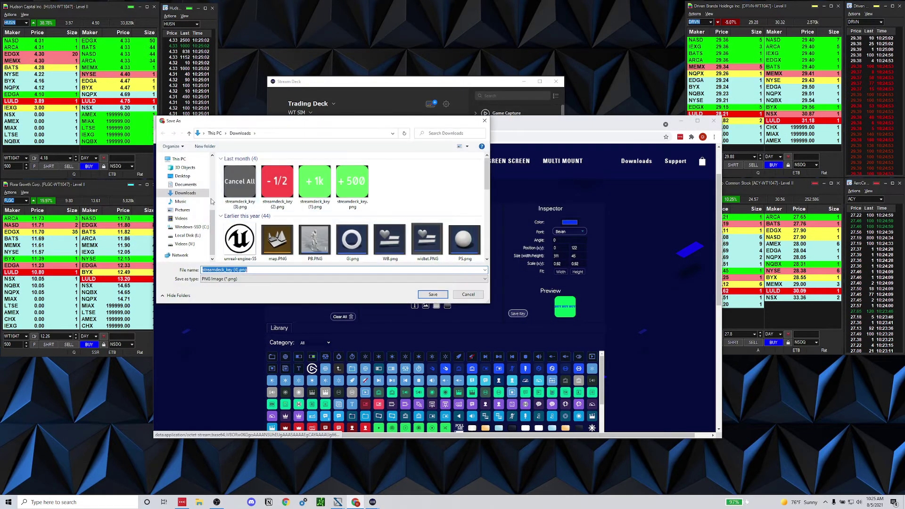
left_click(187, 184)
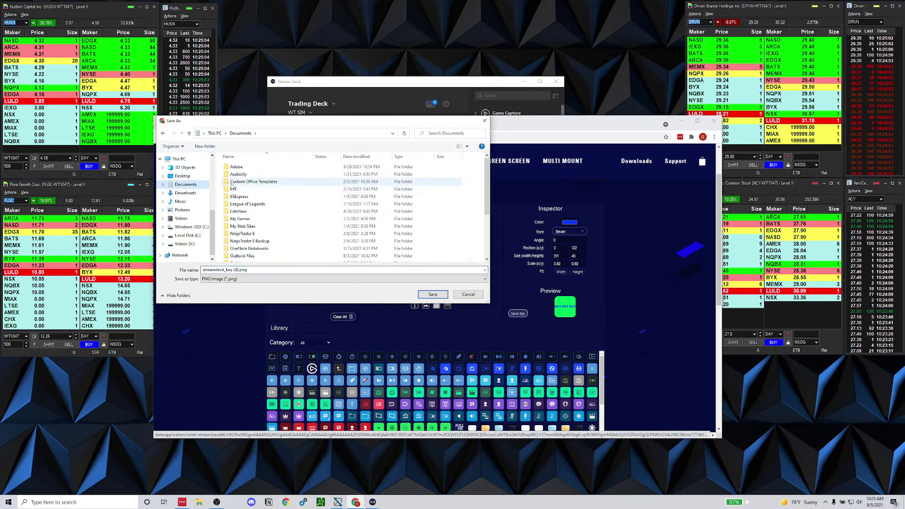
scroll(261, 234, "down", 1)
scroll(262, 234, "down", 3)
double_click(257, 244)
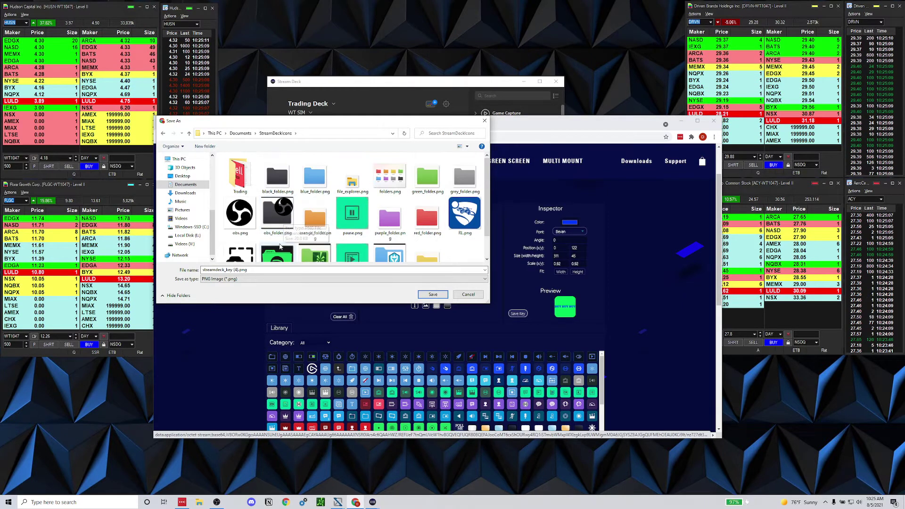
double_click(241, 179)
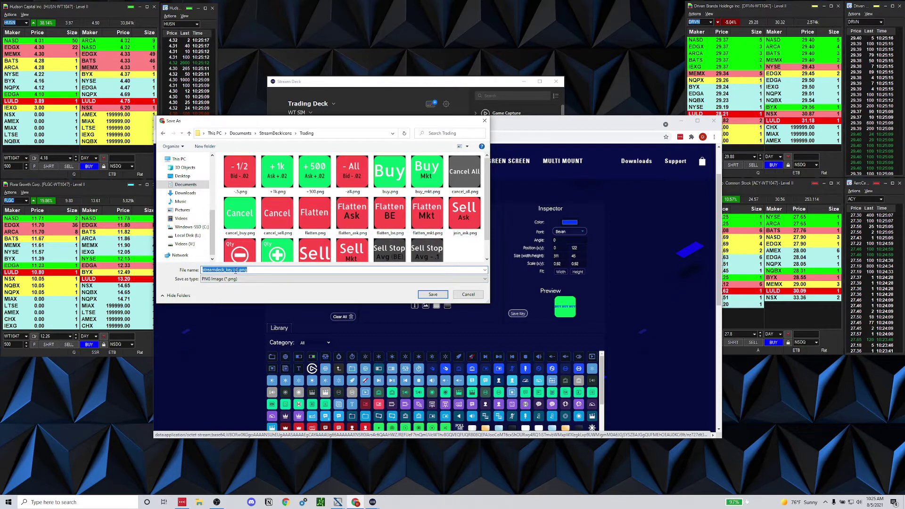
type("buybuybuy")
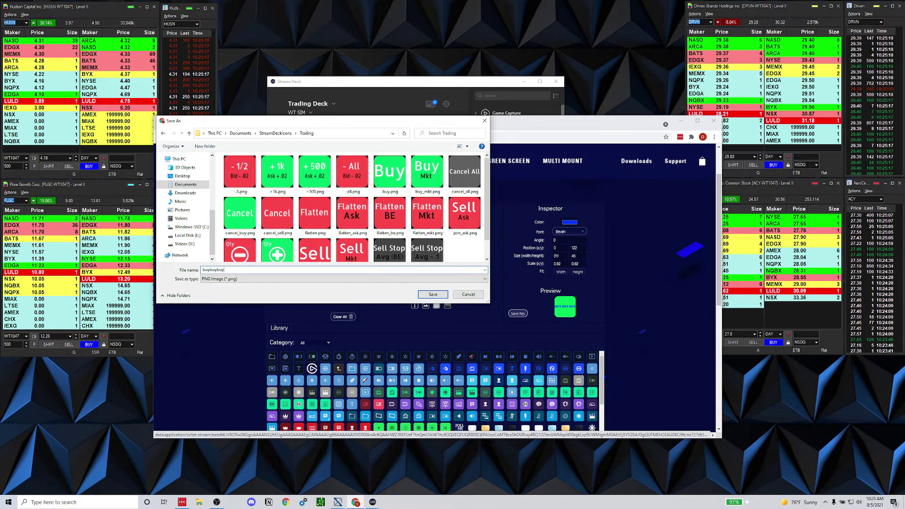
key("Return")
- In Stream Deck, set the Buy 500 key's icon to buybuybuy.png from the StreamDeckIcons Trading folder
left_click(403, 89)
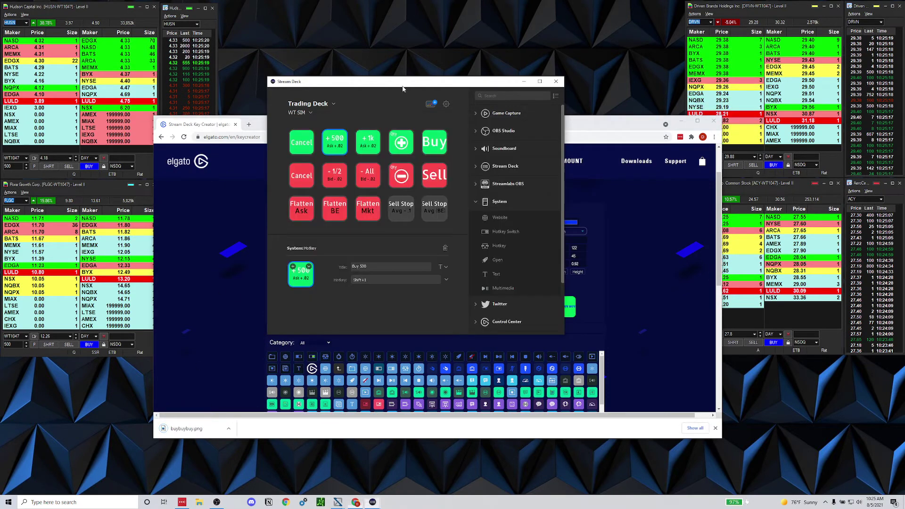
left_click(305, 278)
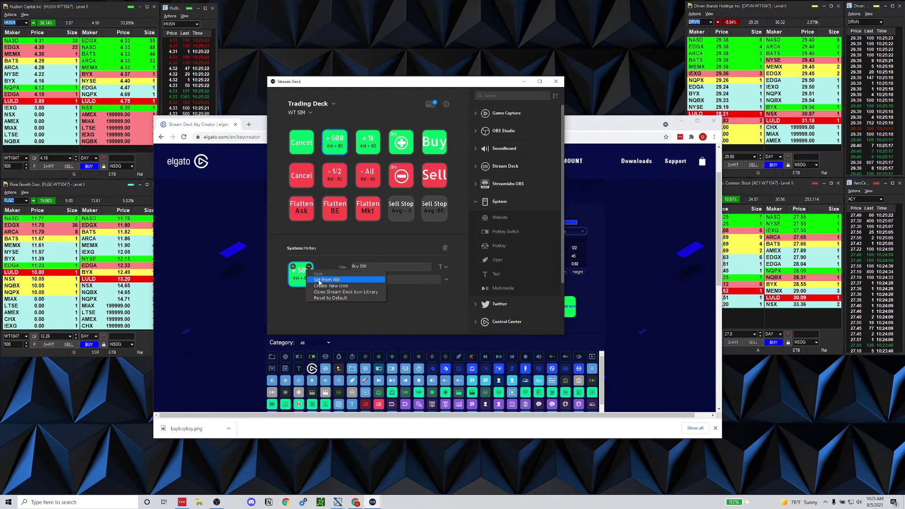
left_click(316, 283)
double_click(350, 148)
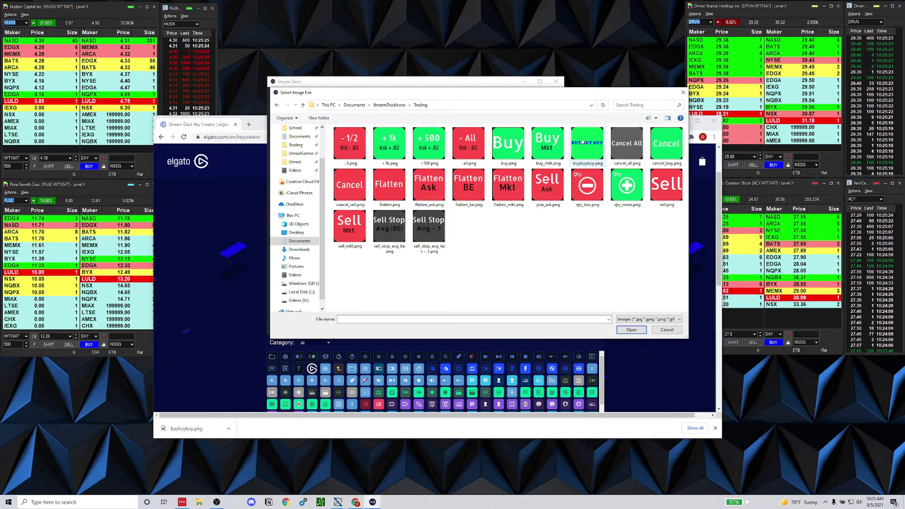
left_click(632, 330)
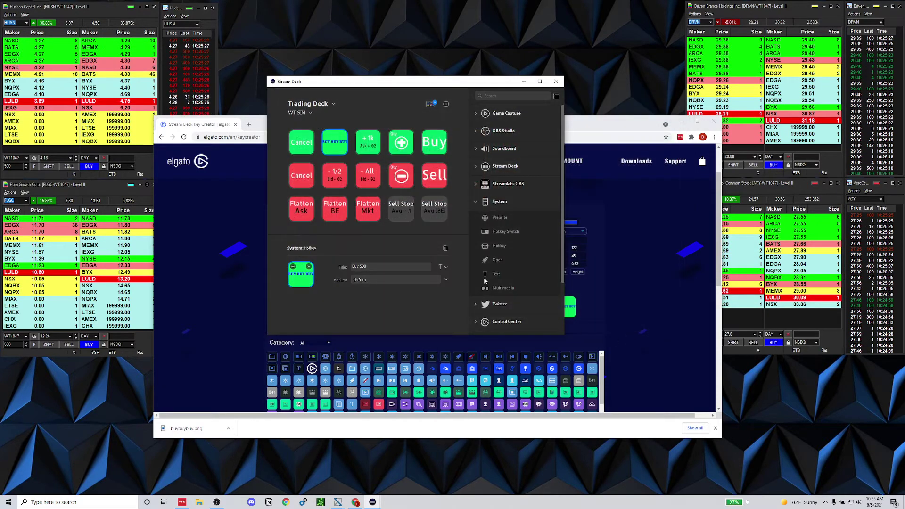
- Set the Buy 500 key's icon back to +500.png from the Trading icons folder
left_click(309, 266)
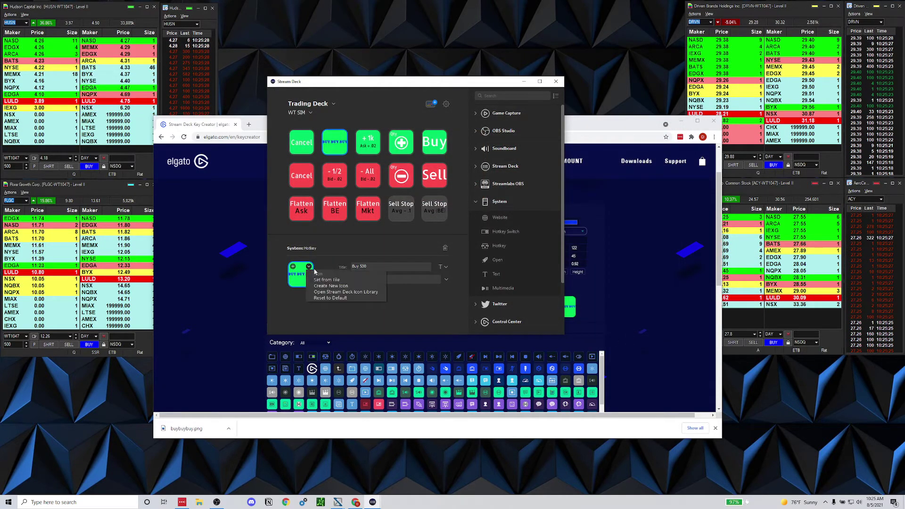
left_click(324, 280)
left_click(429, 146)
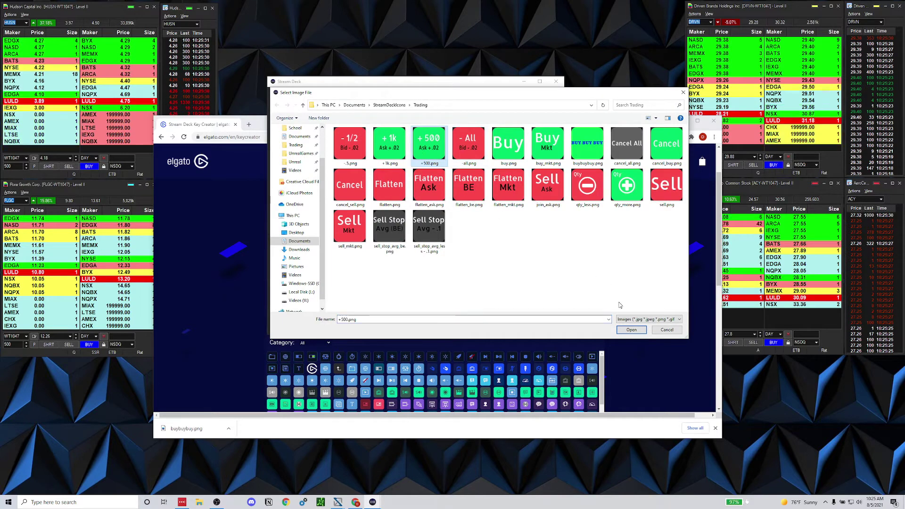
left_click(631, 330)
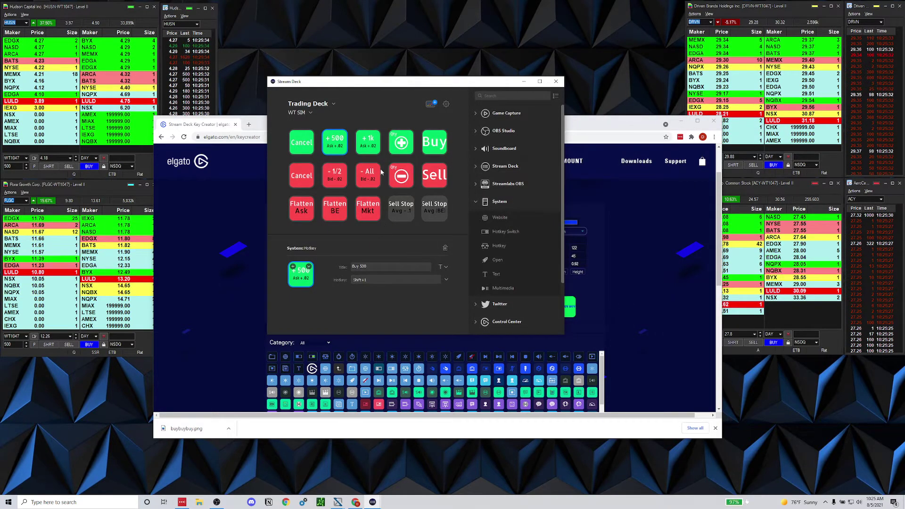
- In File Explorer, go to Documents > StreamDeckIcons > Trading and open colors_and_info.txt
left_click(201, 504)
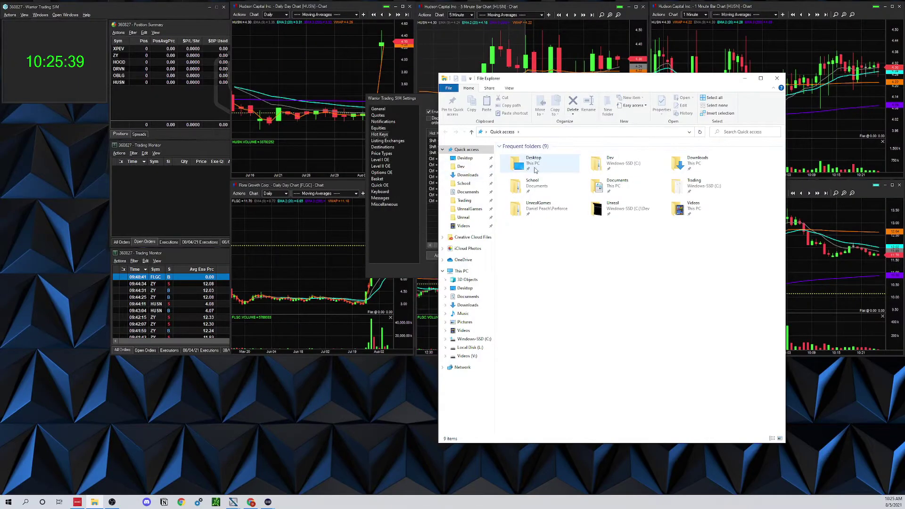
double_click(612, 184)
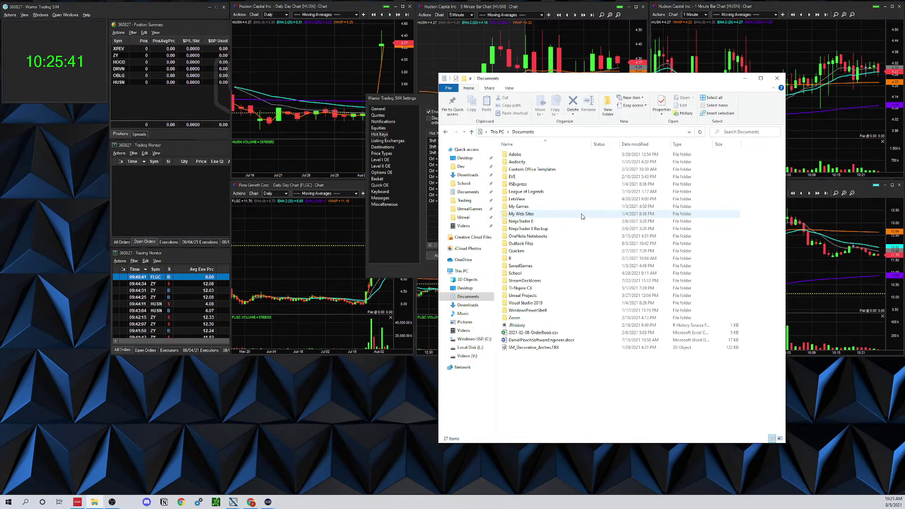
double_click(529, 278)
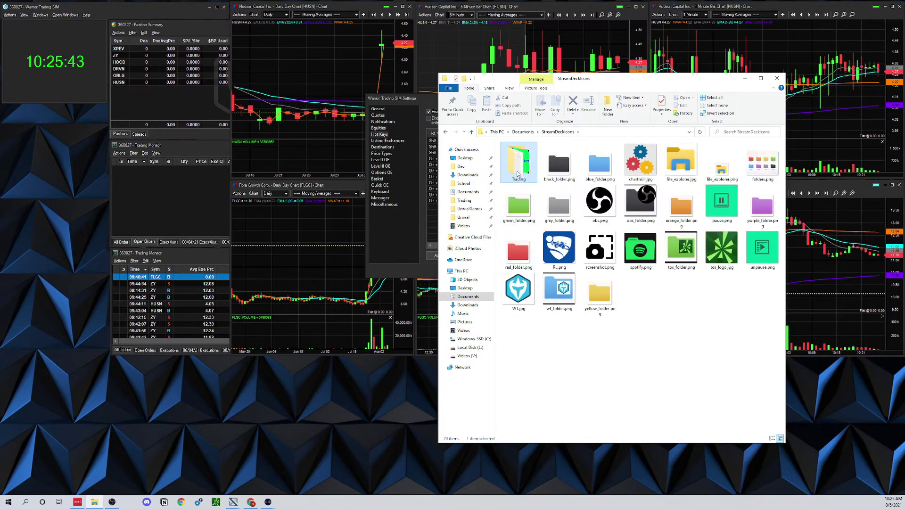
double_click(557, 207)
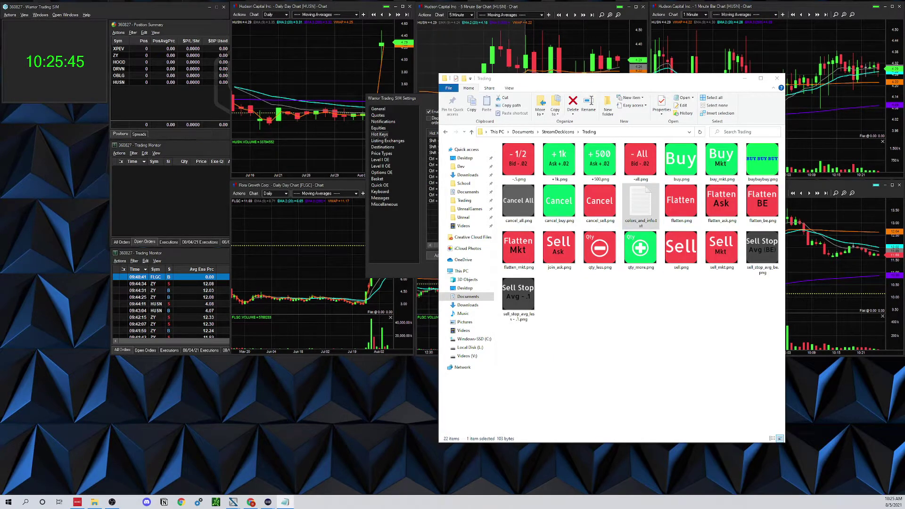
key("Return")
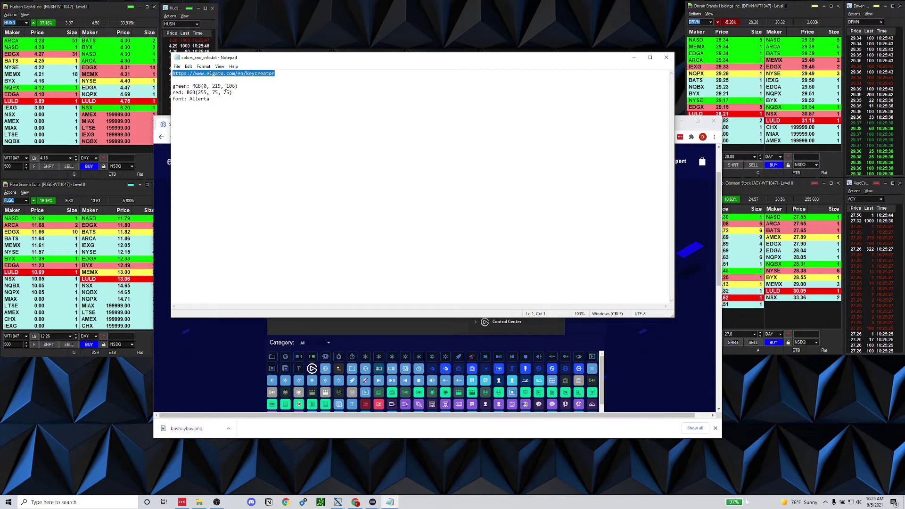
- Examine the green and red RGB values and the font name in the notes file, and close it
left_click_drag(176, 84, 172, 86)
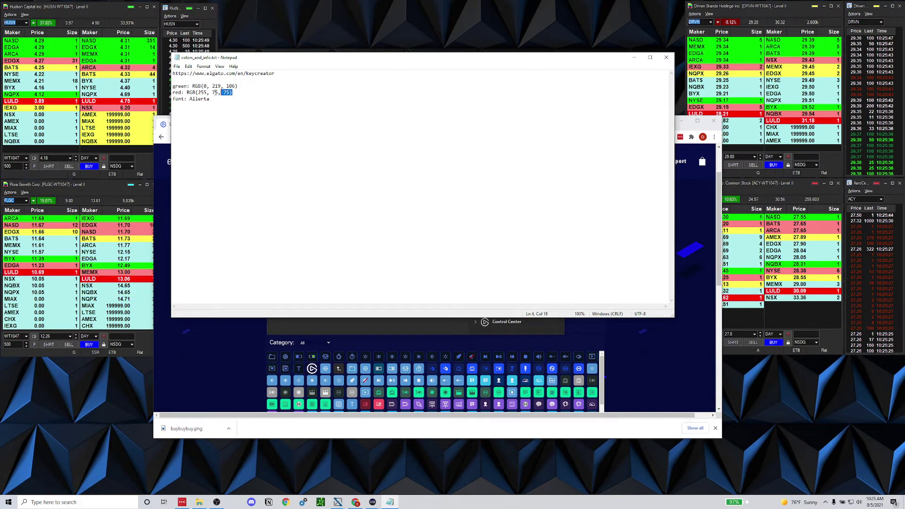
left_click_drag(232, 92, 174, 94)
left_click_drag(232, 92, 173, 93)
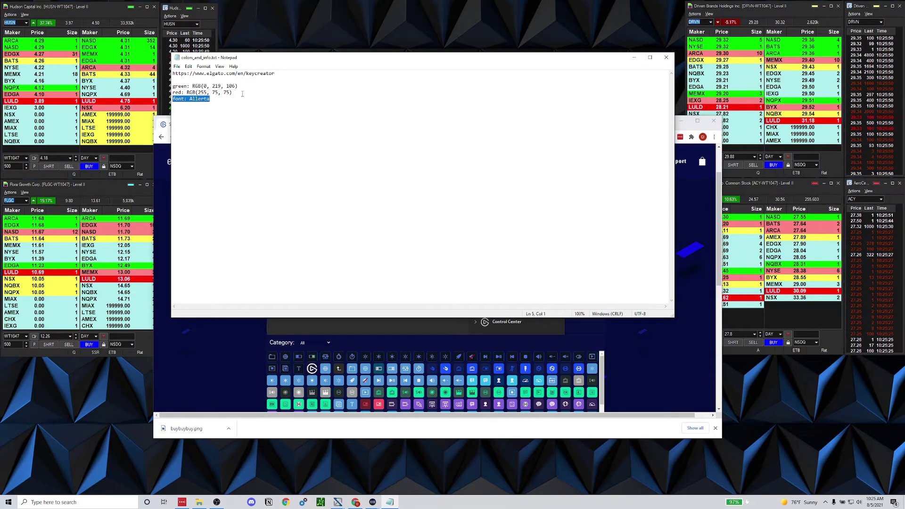
left_click_drag(240, 86, 172, 86)
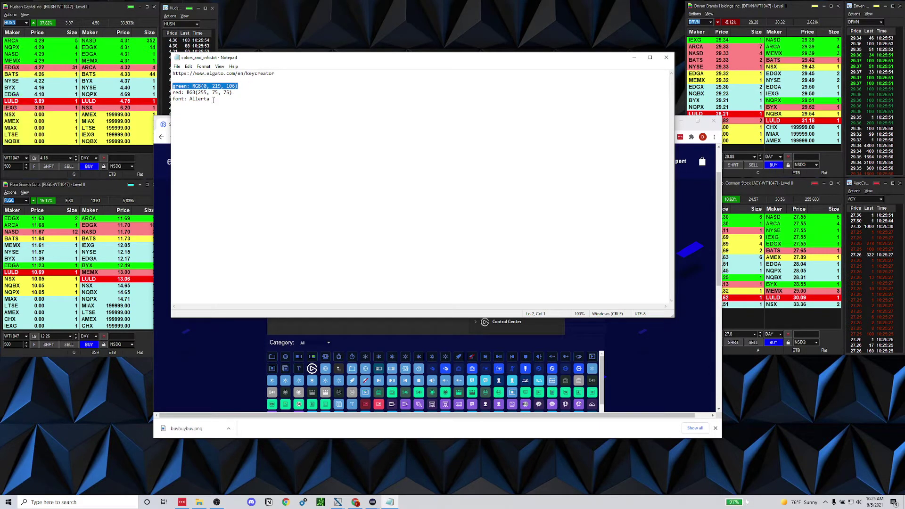
left_click_drag(295, 59, 309, 214)
left_click_drag(417, 208, 418, 125)
left_click(255, 159)
left_click_drag(236, 166, 186, 152)
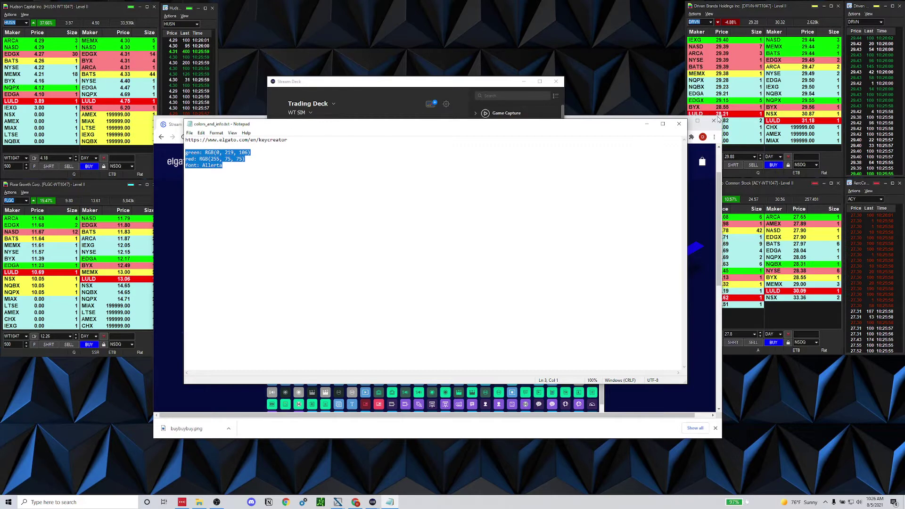
left_click_drag(254, 153, 228, 153)
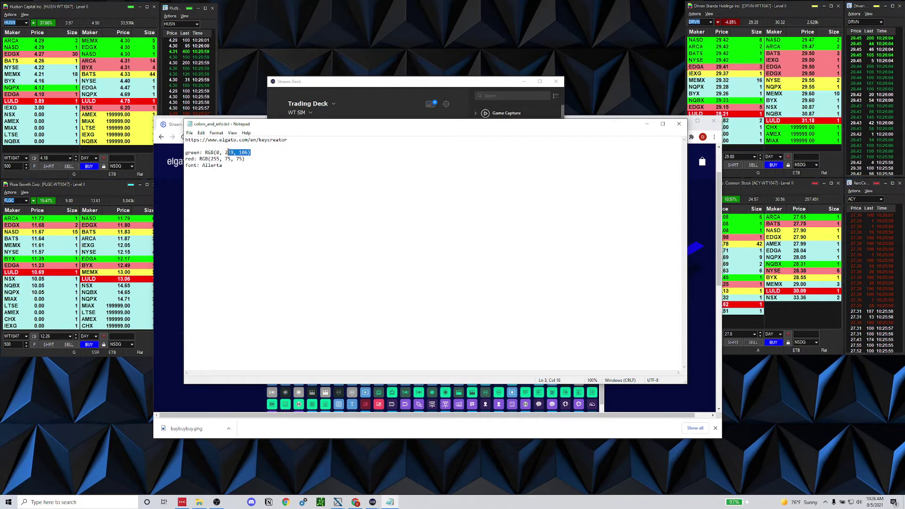
left_click(218, 153)
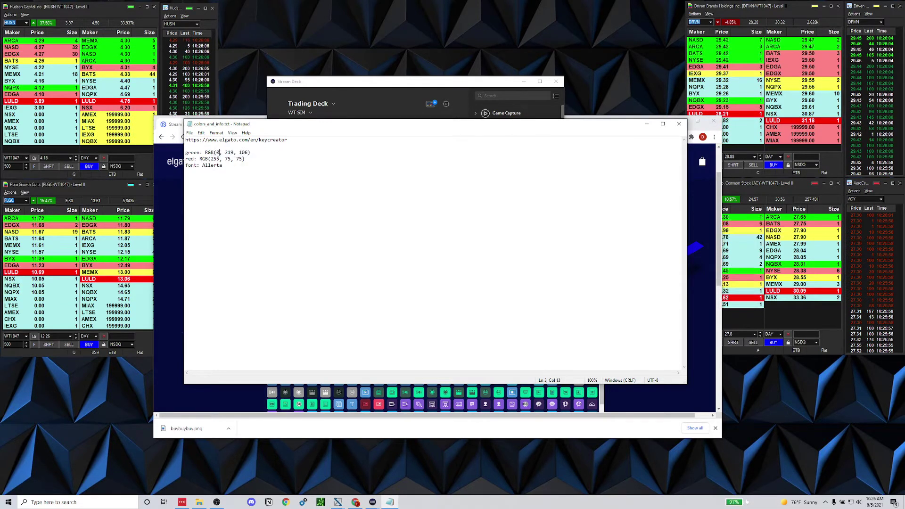
left_click_drag(217, 152, 249, 152)
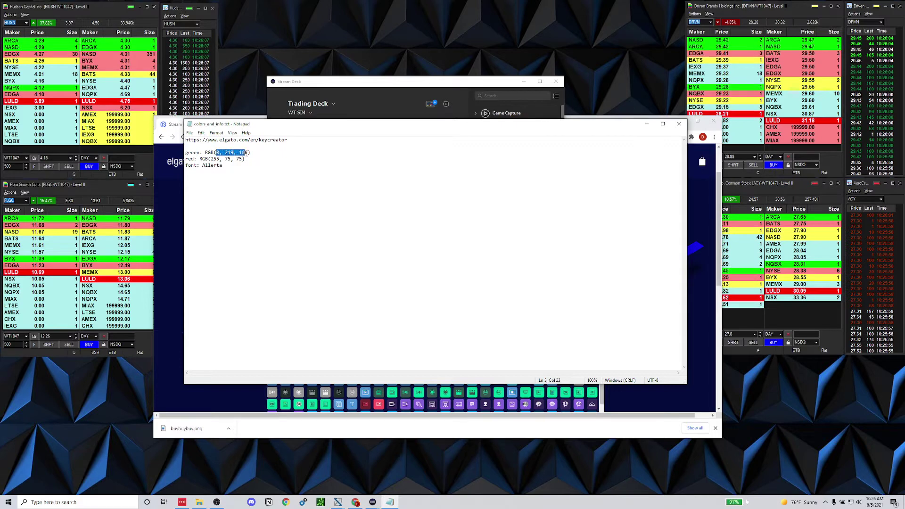
left_click(679, 125)
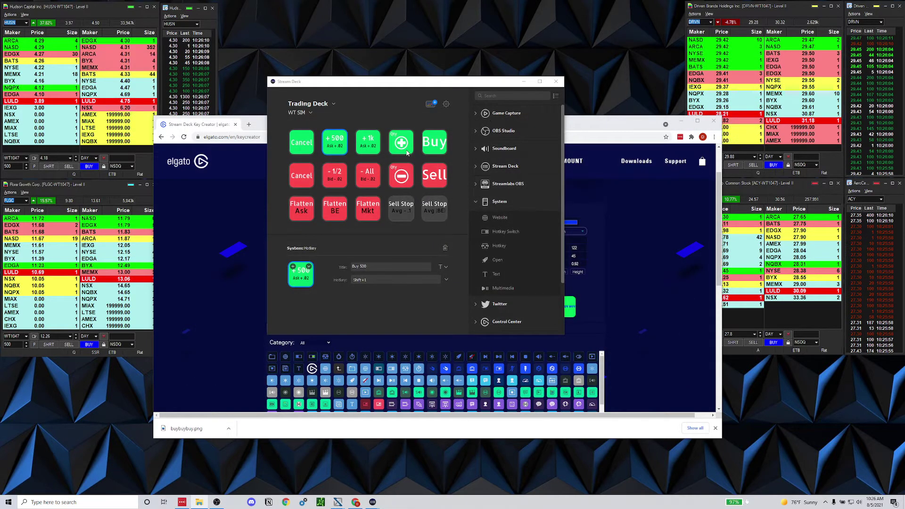
left_click(228, 312)
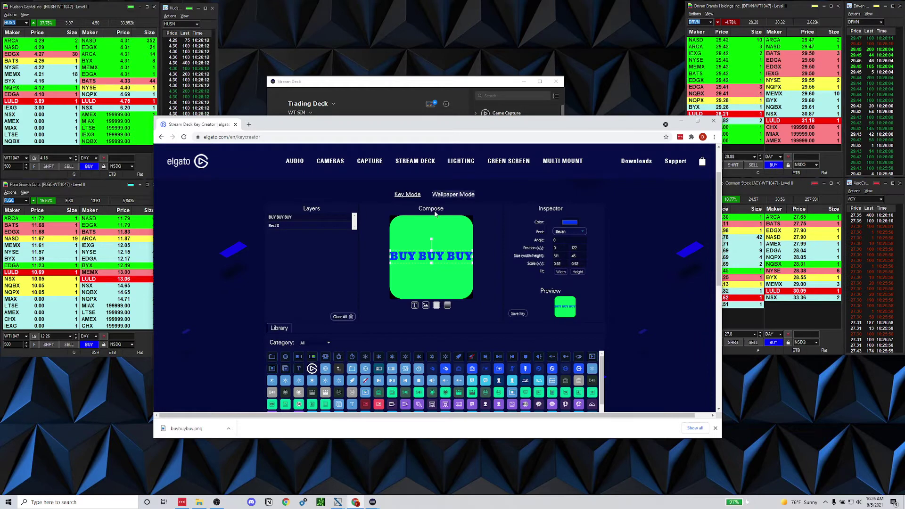
left_click(570, 222)
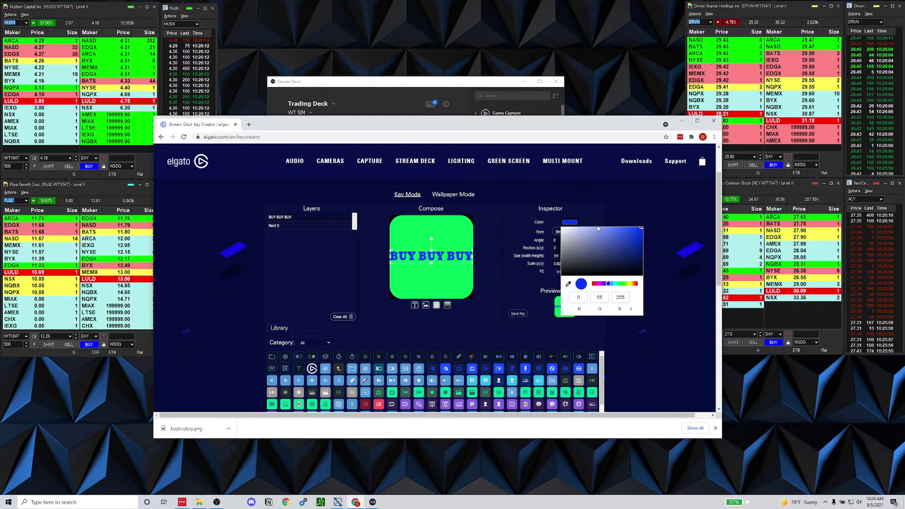
left_click(583, 300)
key("BackSpace")
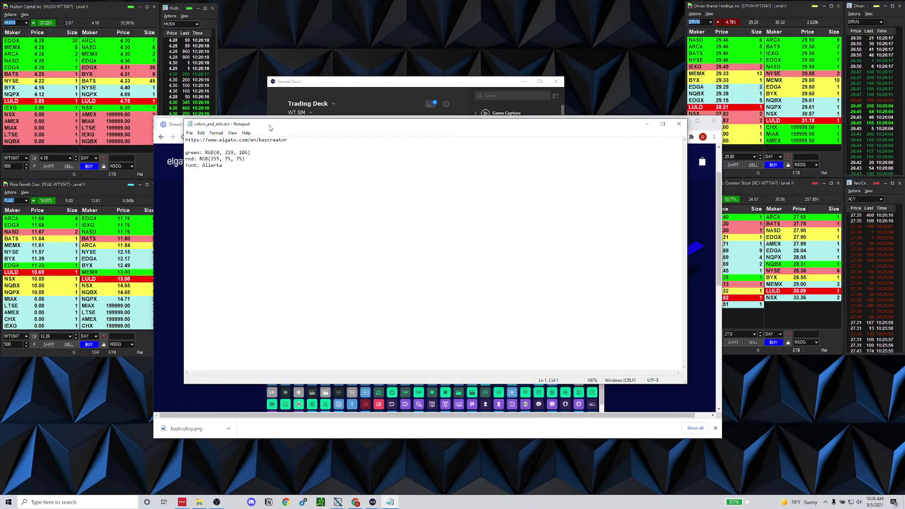
- Narrow the reopened colors_and_info.txt window and place it beside the key creator page
left_click_drag(688, 166, 277, 166)
left_click_drag(224, 125, 72, 122)
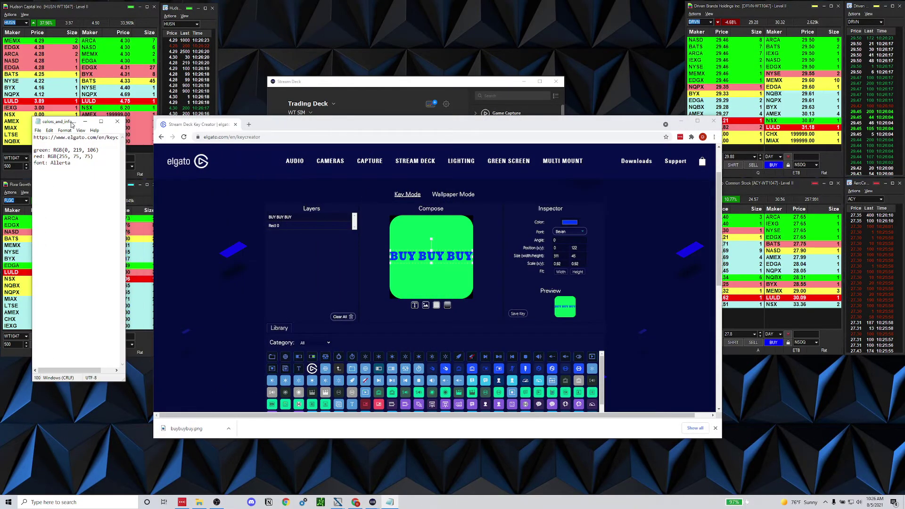
- Set the background rectangle's color to the noted green, RGB 0, 219, 106
left_click(569, 222)
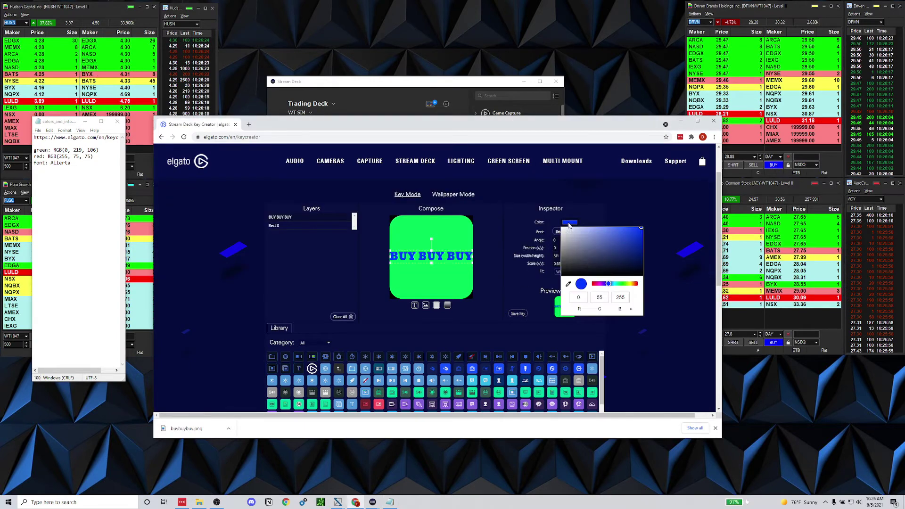
left_click(437, 232)
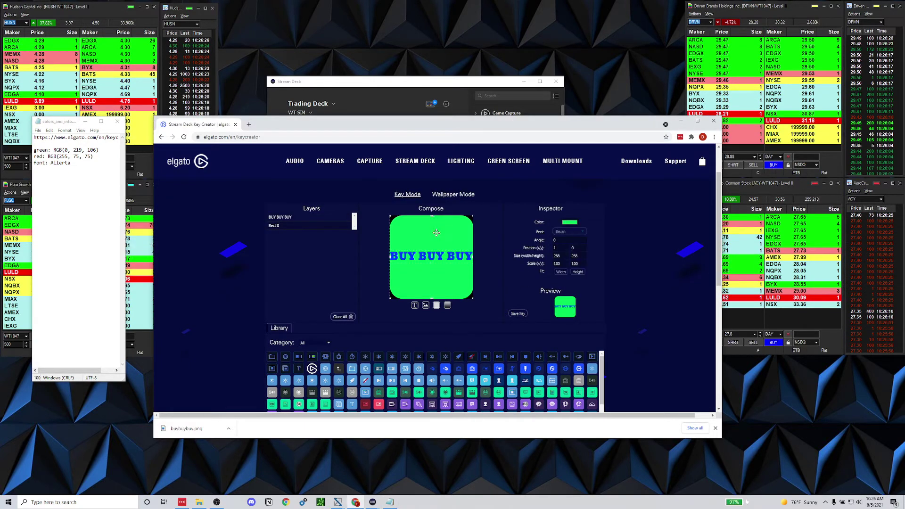
left_click(570, 223)
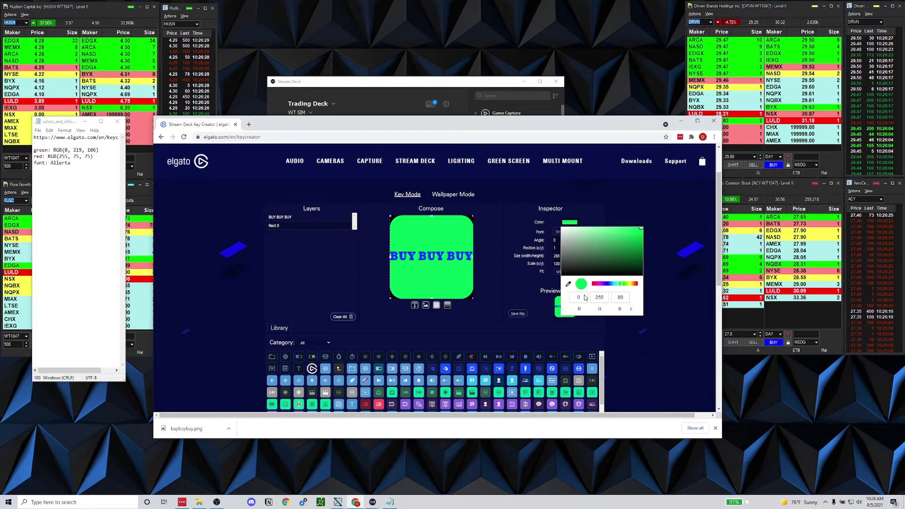
key("Tab")
type("219")
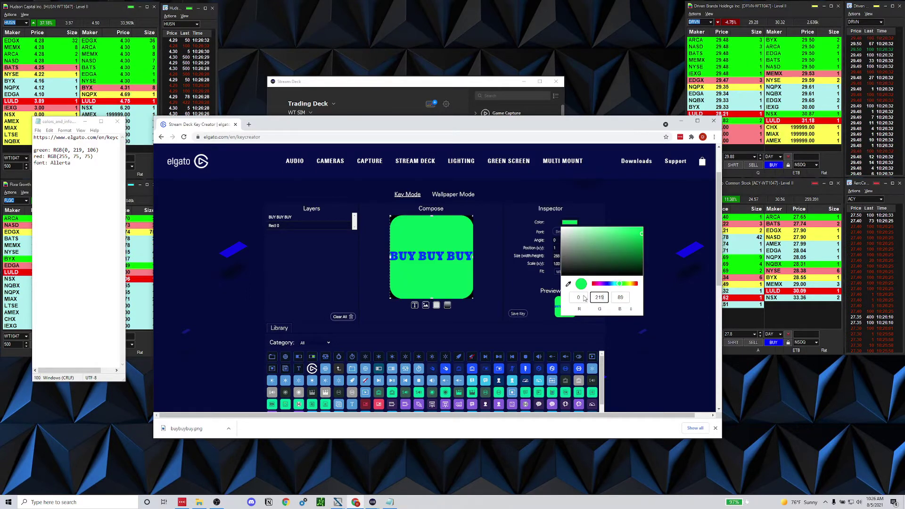
key("Tab")
type("106")
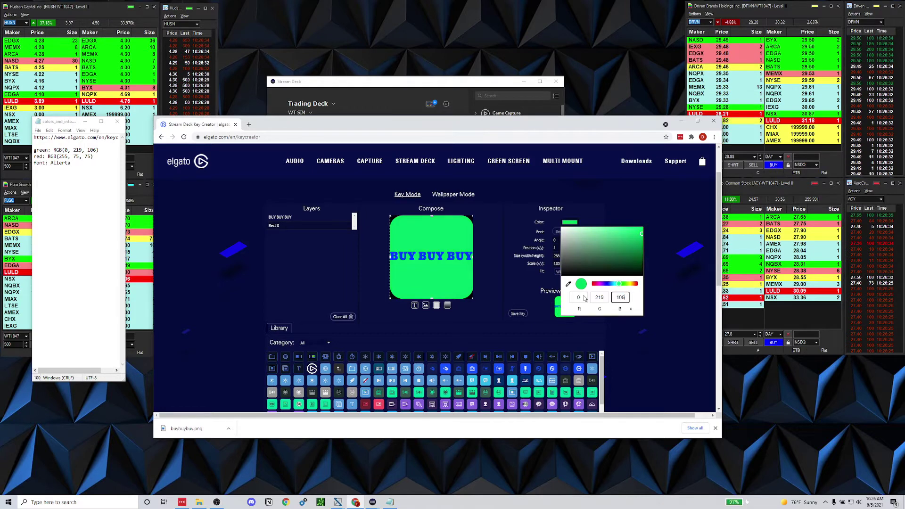
key("Return")
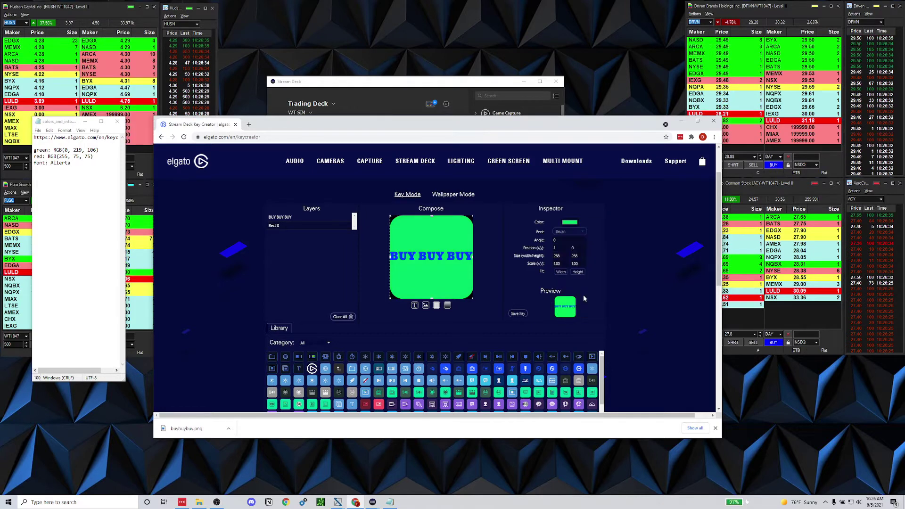
- Reopen the background rectangle's color and try a green component of 225
left_click(569, 222)
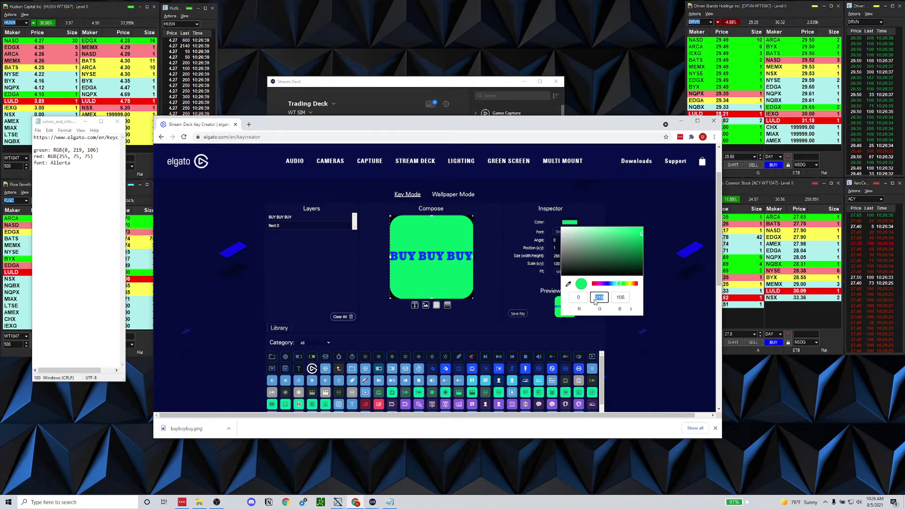
type("225")
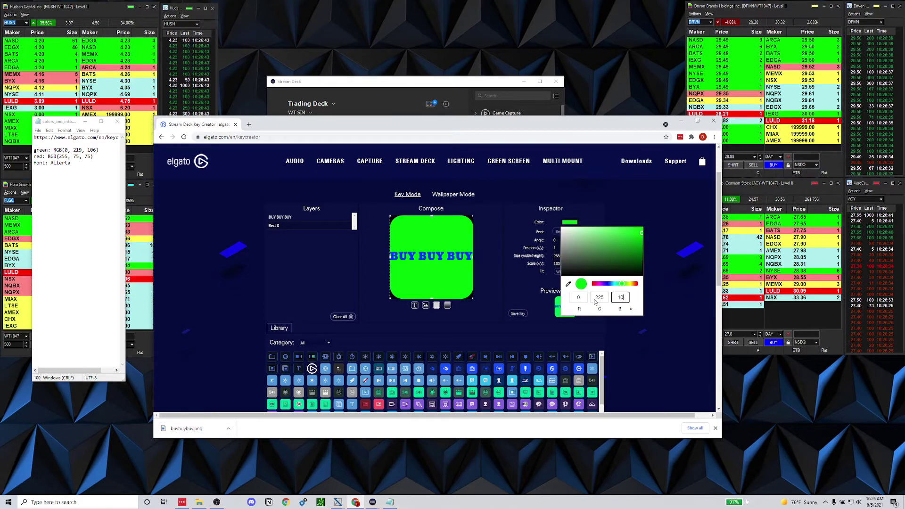
key("Return")
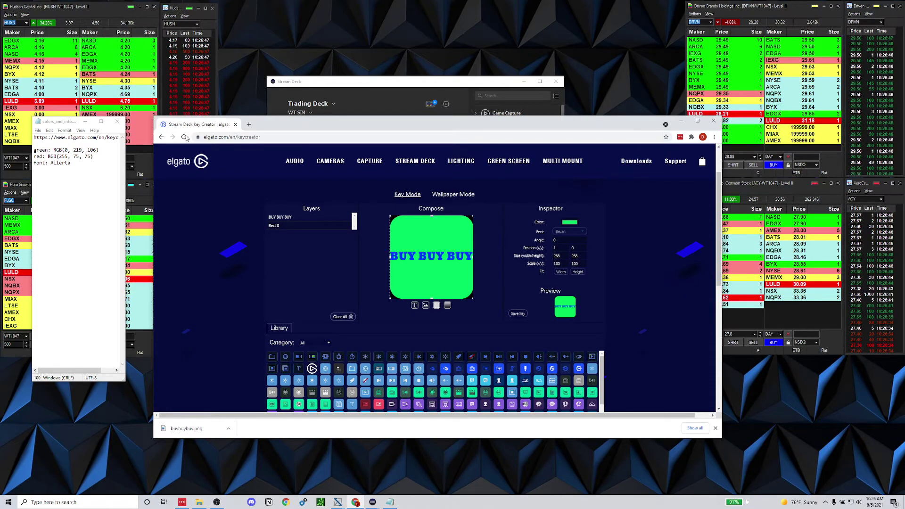
- Open the save dialog for the composed key, cancel it, and close the key creator page and the notes file
left_click_drag(306, 128, 314, 127)
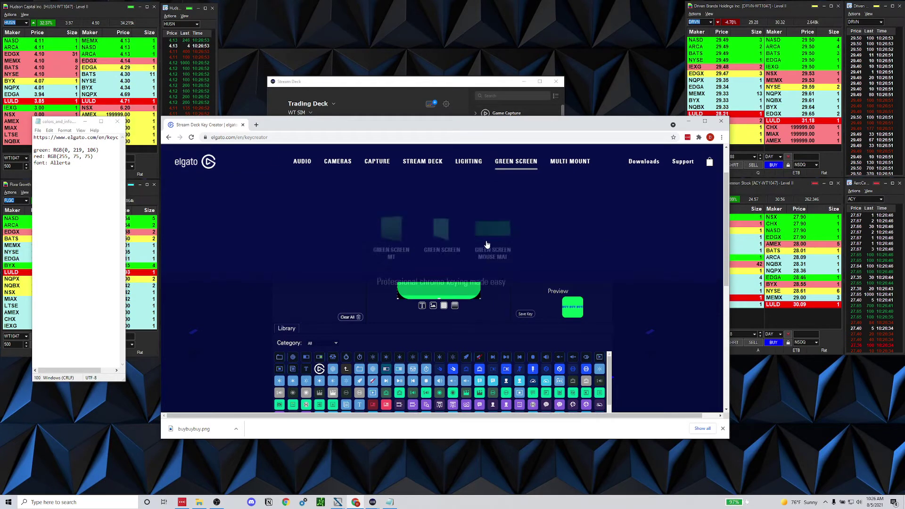
left_click(526, 315)
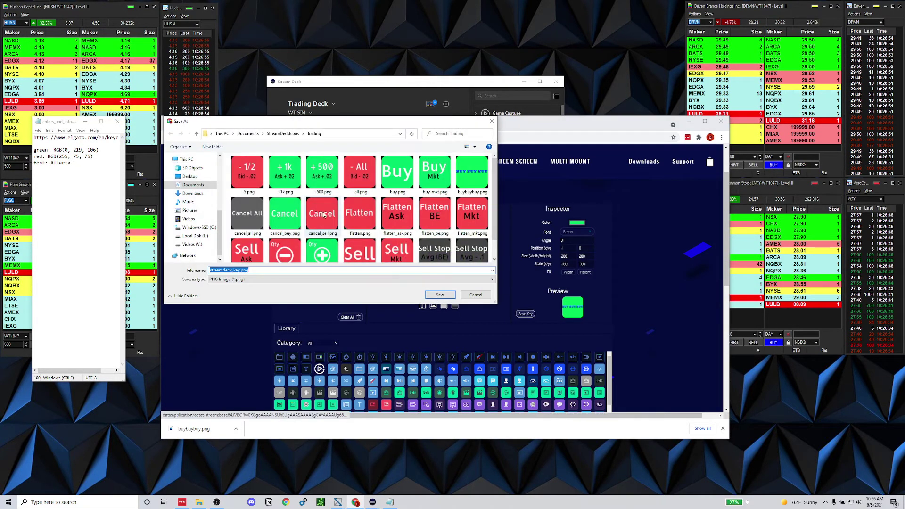
left_click(477, 295)
key("ctrl+w")
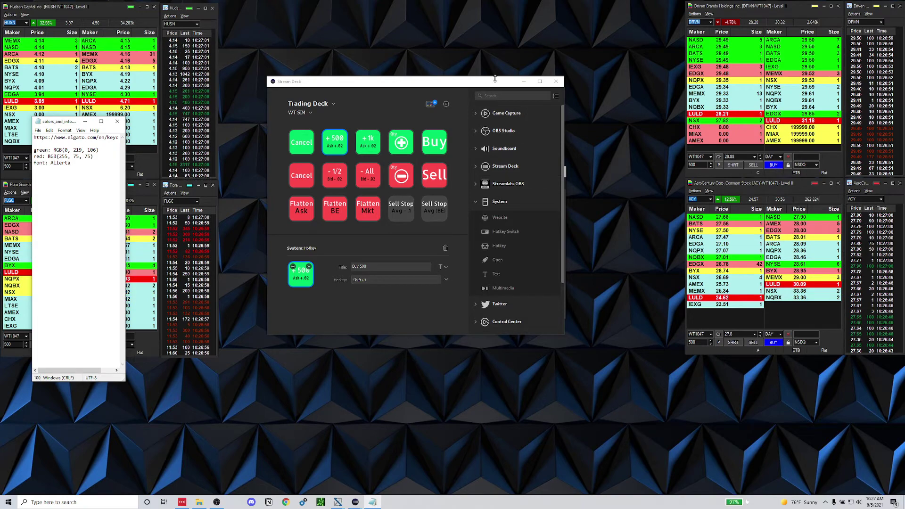
left_click(118, 121)
- In the Stream Deck preferences, set BaseGray.exe as the application that activates the WT SIM profile
left_click(447, 103)
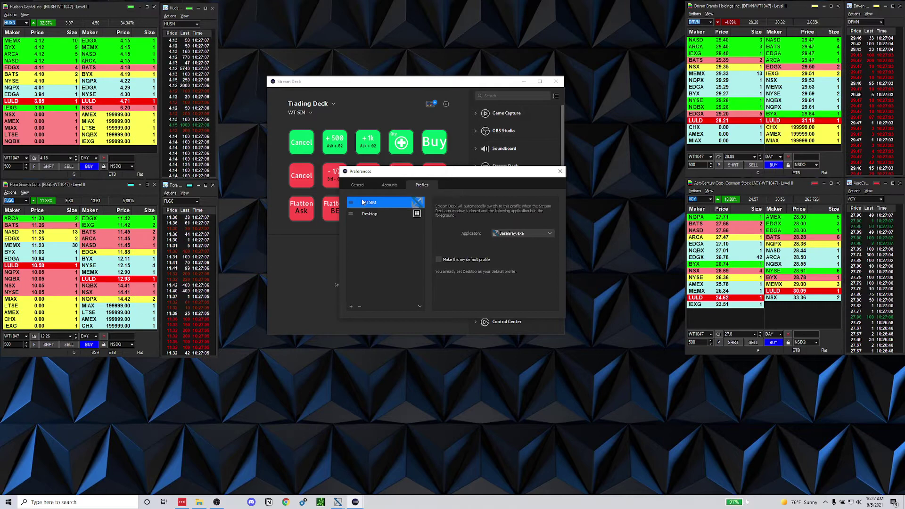
left_click(527, 233)
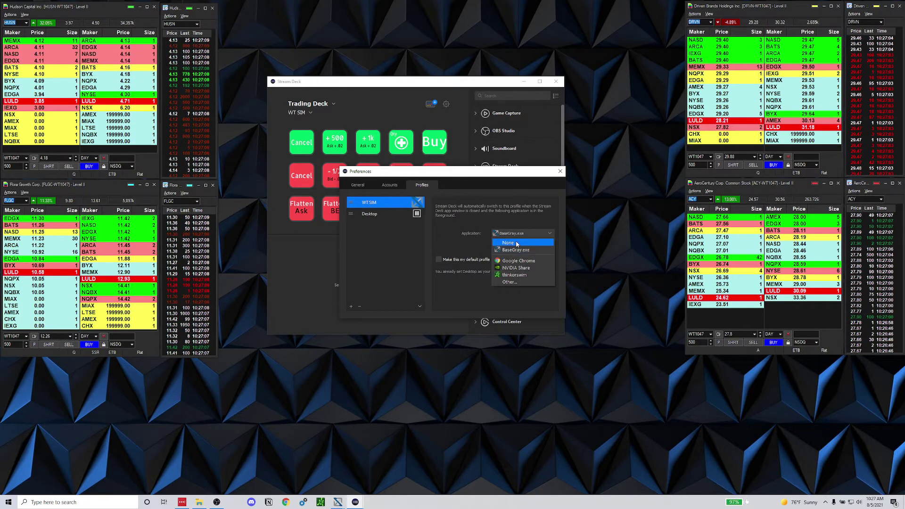
left_click(516, 250)
- Browse for another application for the WT SIM profile, going to the Program Files folder on the C: drive
left_click(500, 232)
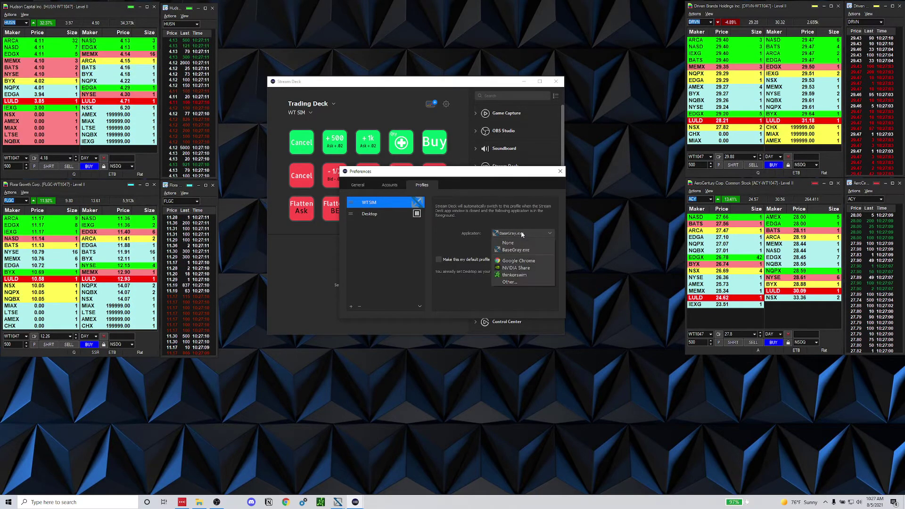
left_click(512, 283)
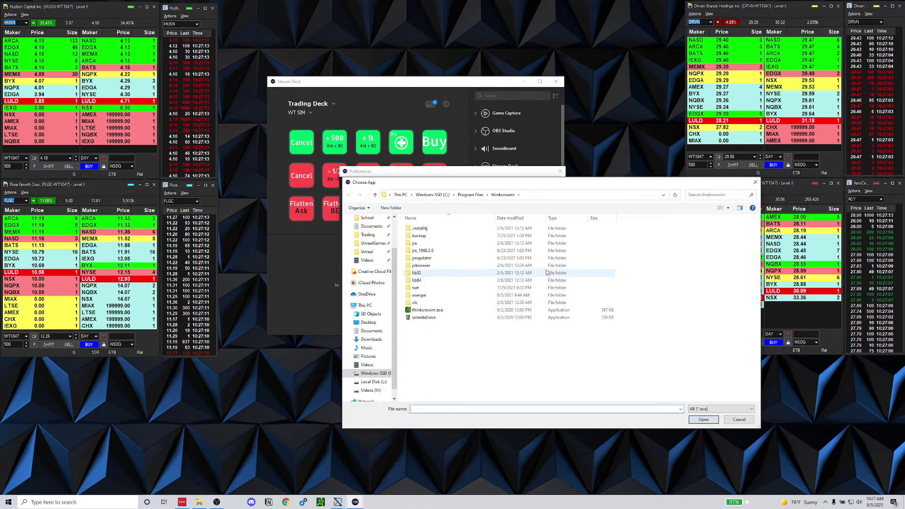
left_click(472, 195)
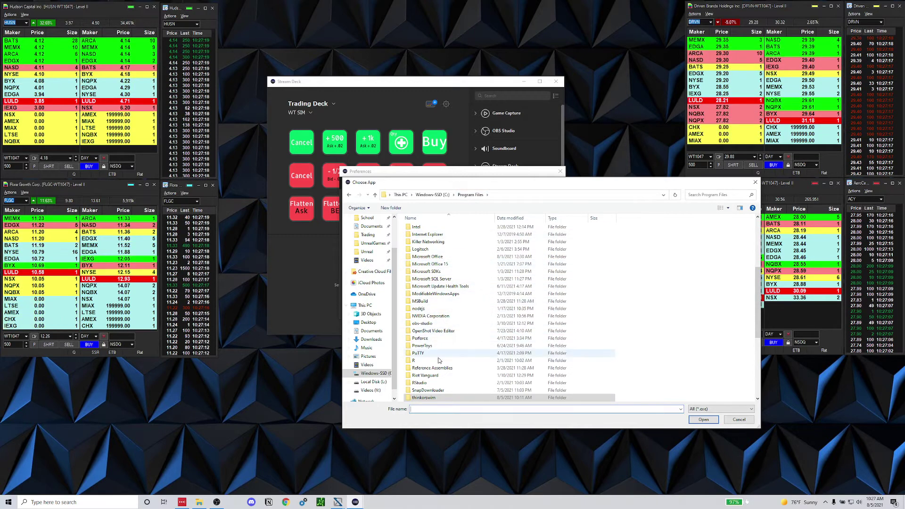
scroll(423, 354, "down", 3)
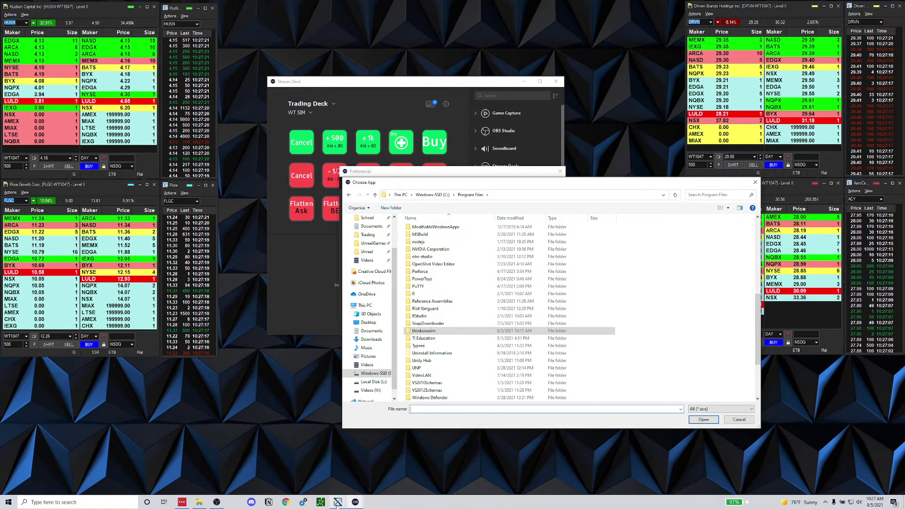
- Check the running trading simulator's program name and search Program Files for BaseGray, shortening the search term to Base
mouse_move(338, 503)
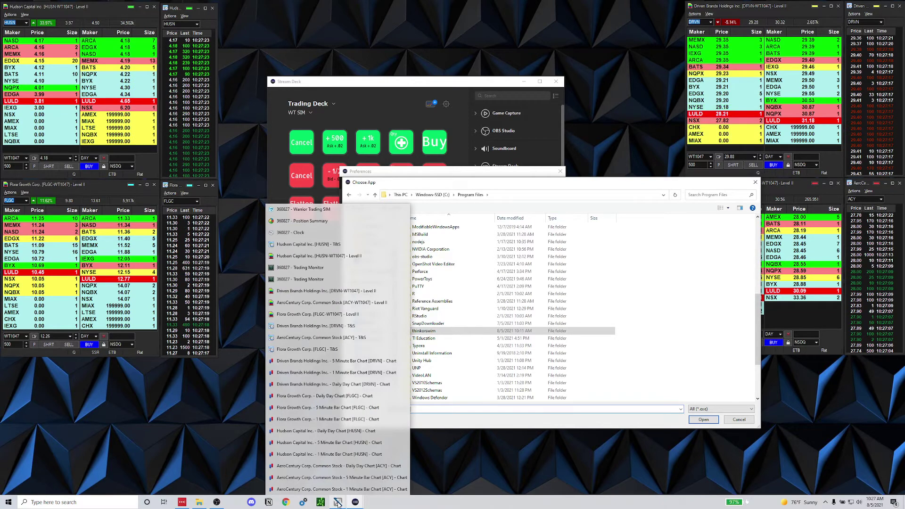
right_click(339, 503)
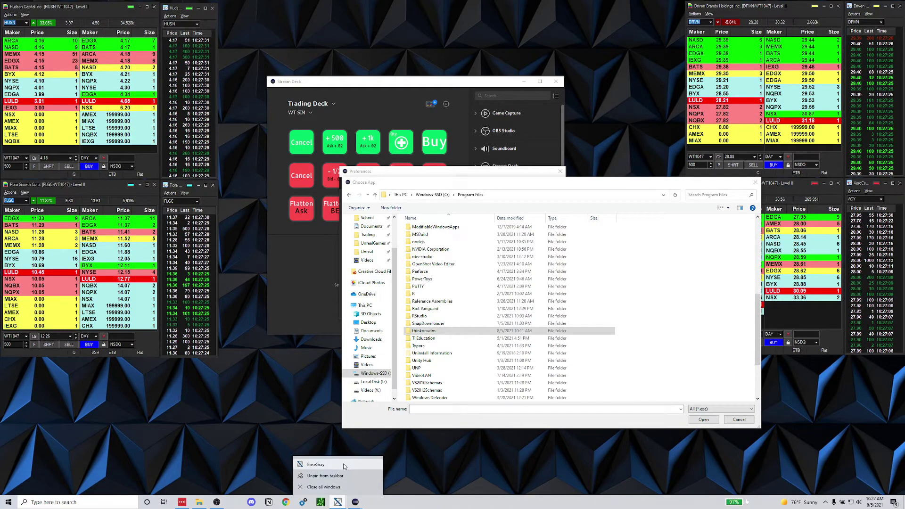
left_click(706, 194)
type("BaseGray")
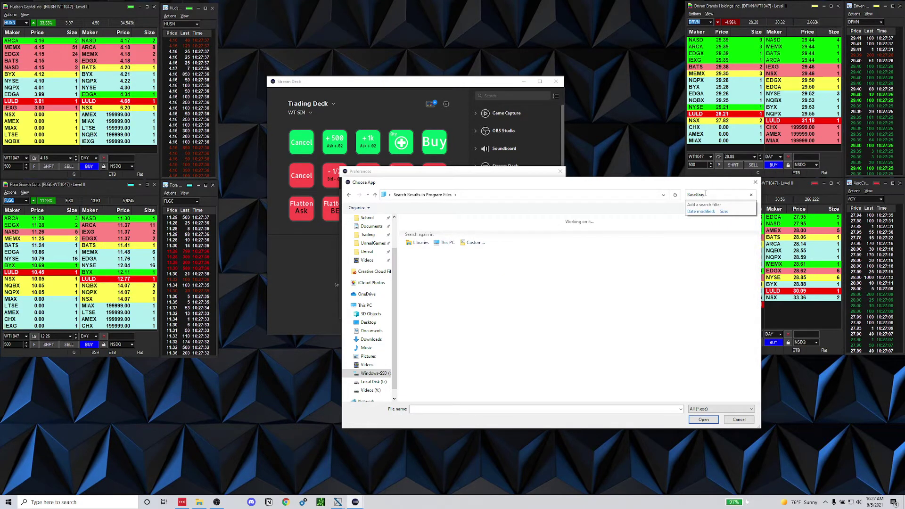
key("BackSpace")
key("BackSpace")
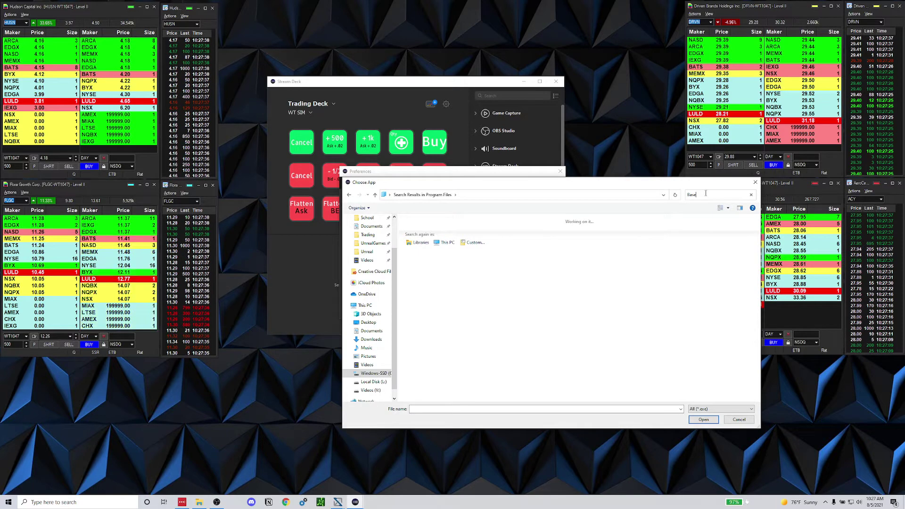
- Switch the application chooser from Program Files to Quick access and search there for Base
left_click(390, 195)
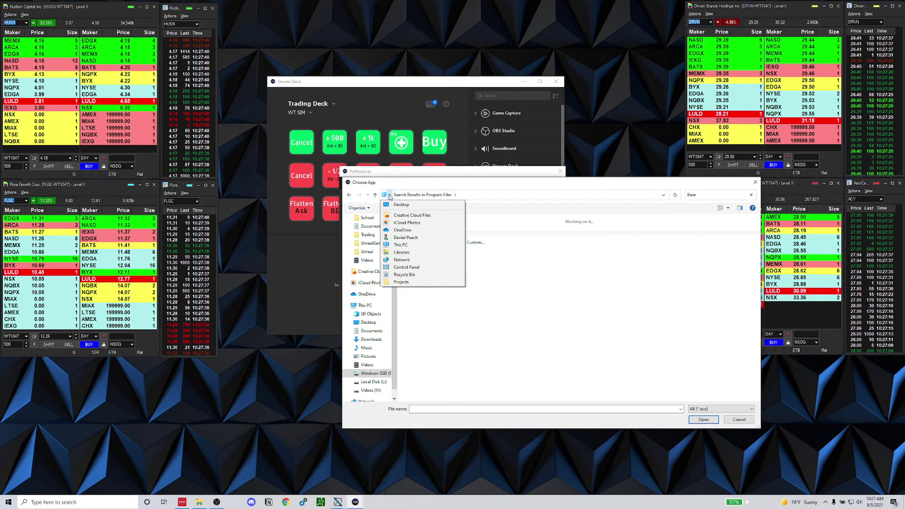
left_click(390, 195)
left_click(390, 195)
left_click(390, 195)
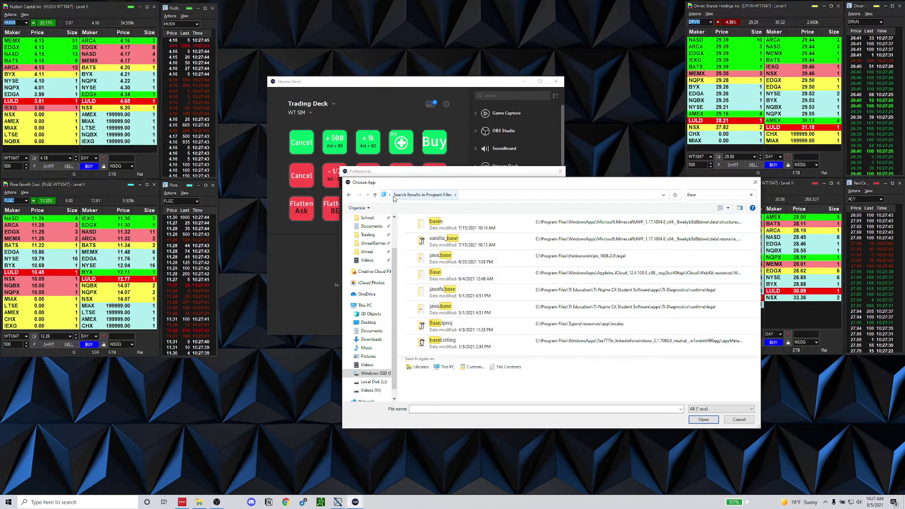
left_click(390, 195)
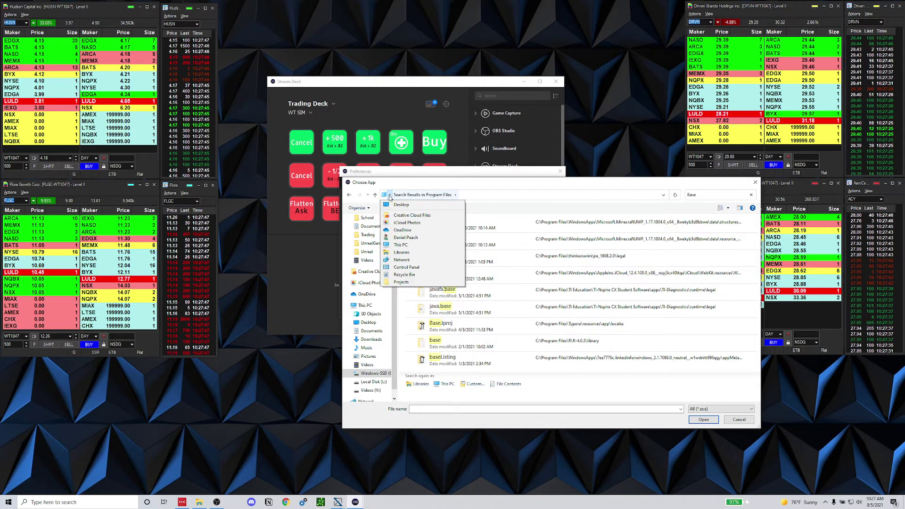
left_click(394, 195)
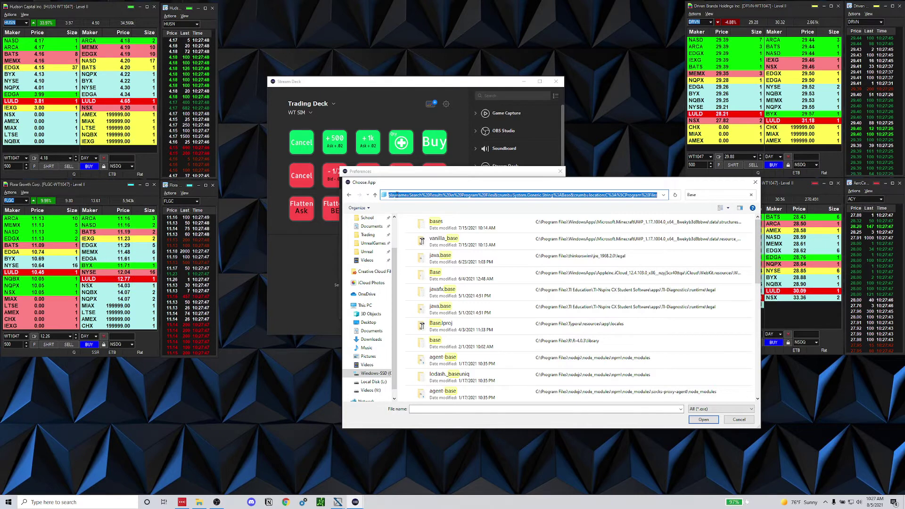
scroll(374, 229, "up", 2)
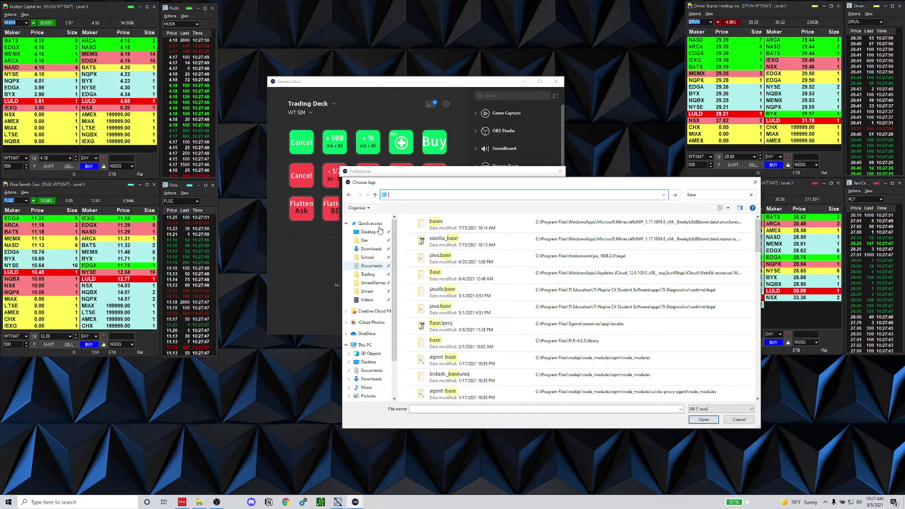
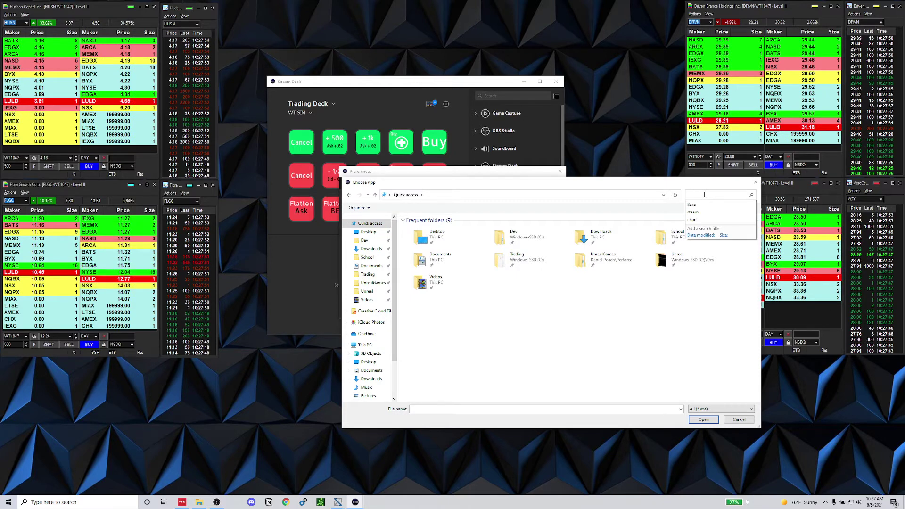
left_click(692, 204)
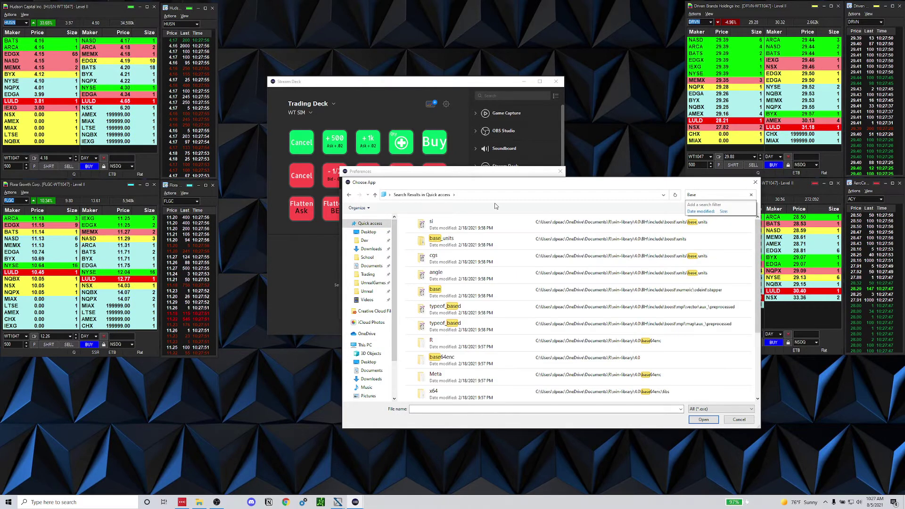
- Search This PC for Base, and refine the search term to Base Gray
left_click(366, 346)
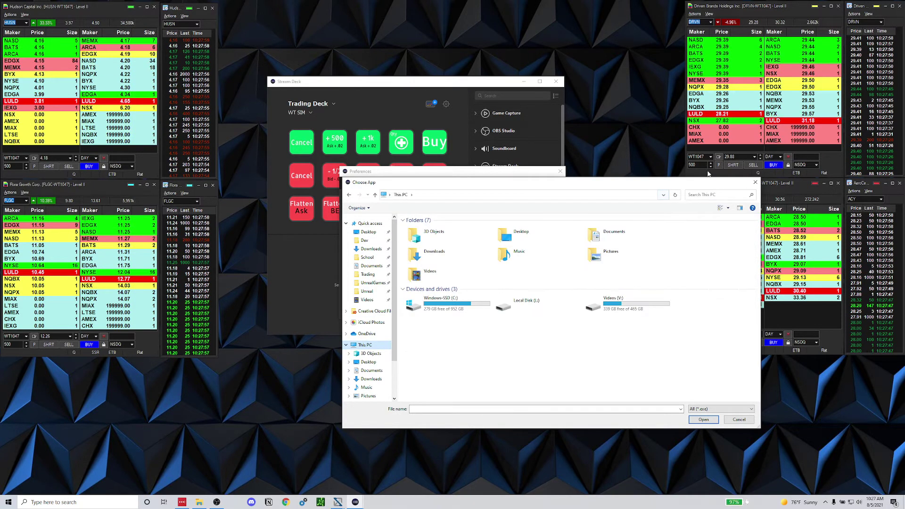
left_click(708, 195)
left_click(708, 205)
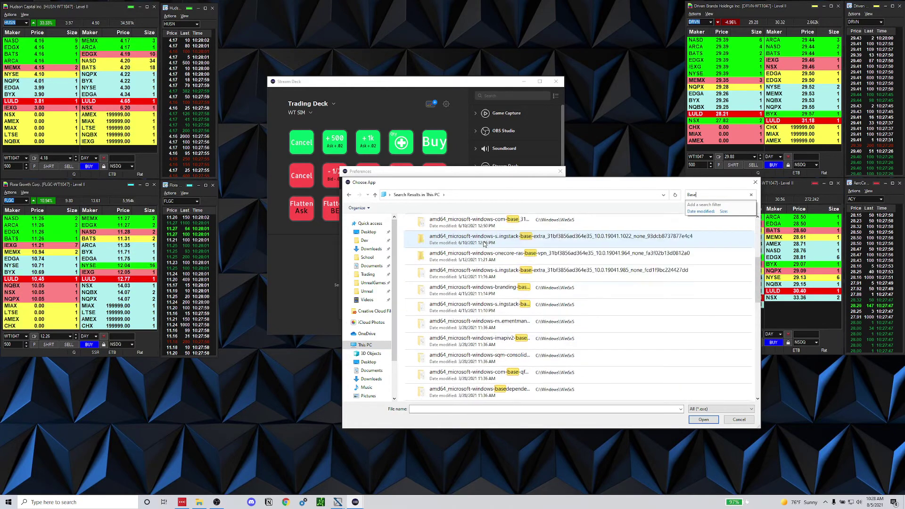
type("Gray")
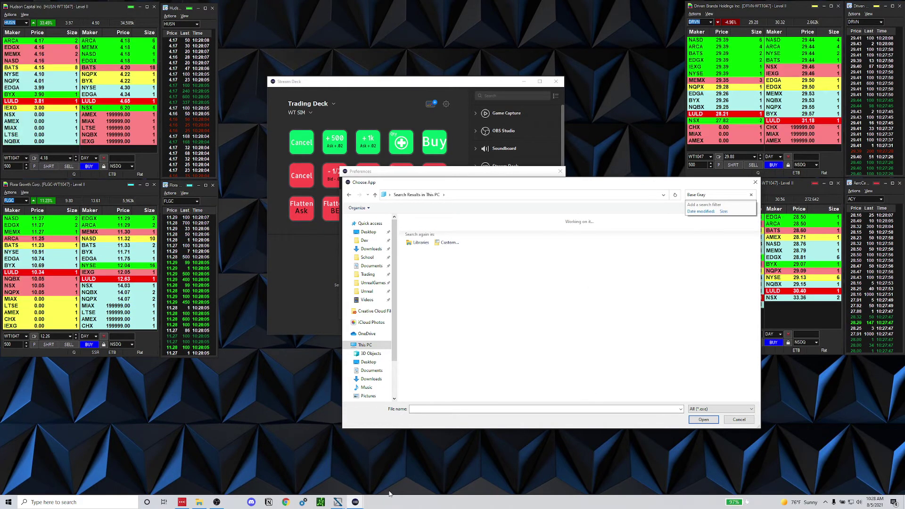
- Recheck the trading simulator's program name and correct the This PC search term to BaseGray
right_click(338, 502)
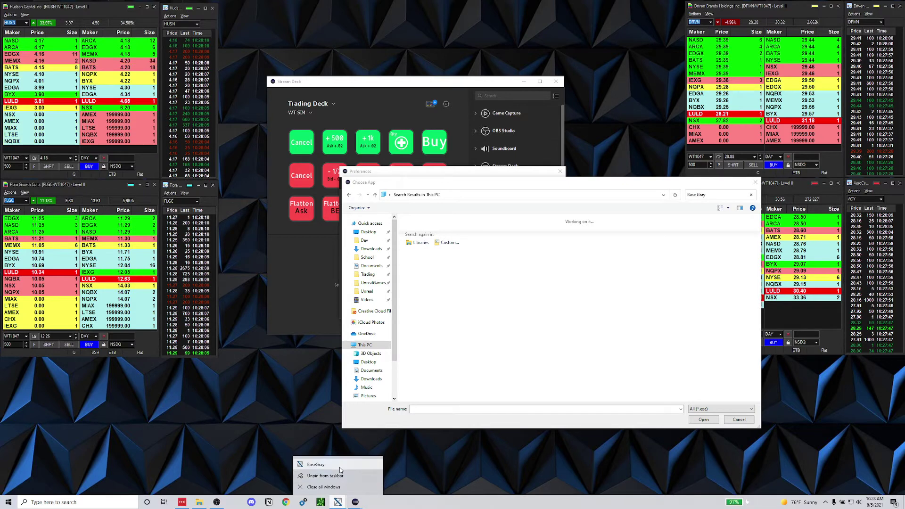
left_click(699, 195)
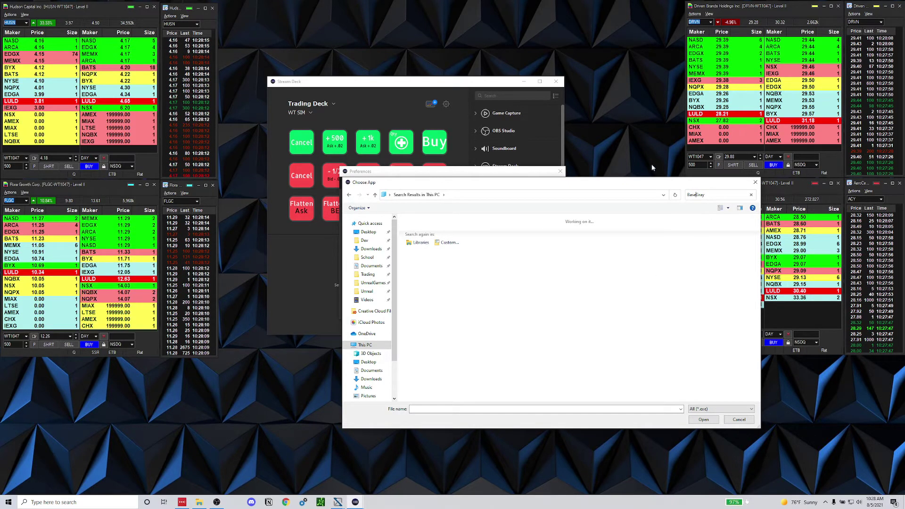
left_click(714, 194)
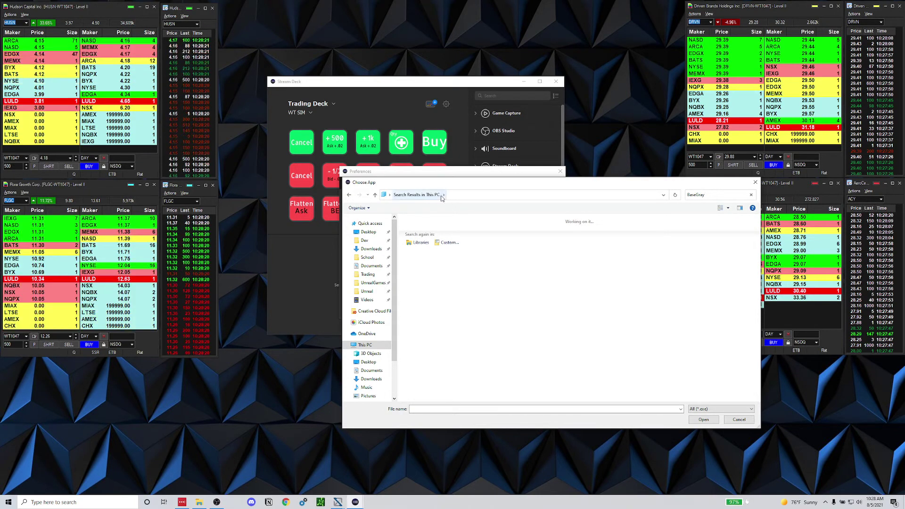
- Browse from This PC through the C: drive to Program Files and look through its folders for the simulator
left_click_drag(521, 182, 512, 184)
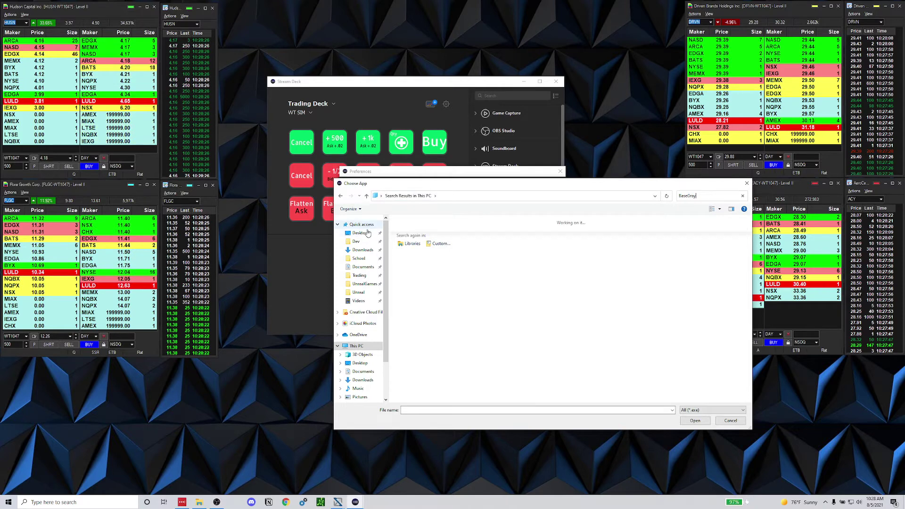
left_click(404, 196)
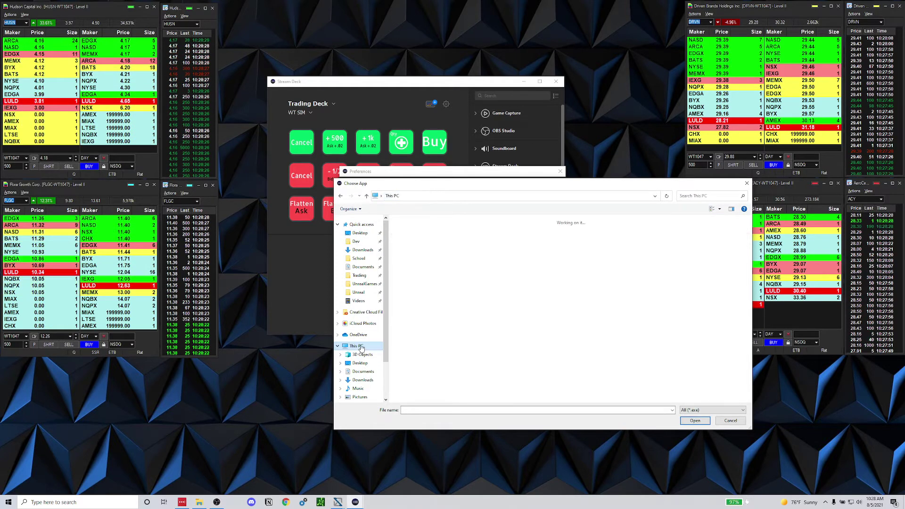
double_click(427, 304)
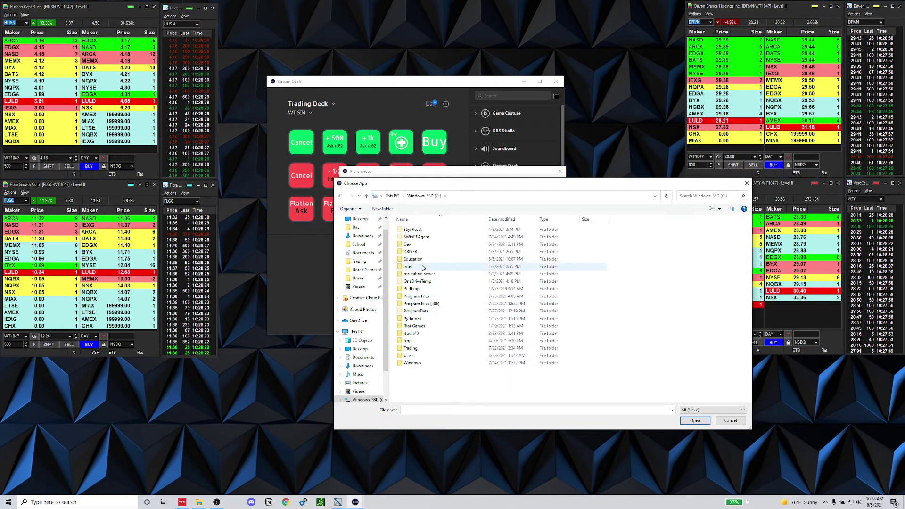
double_click(416, 297)
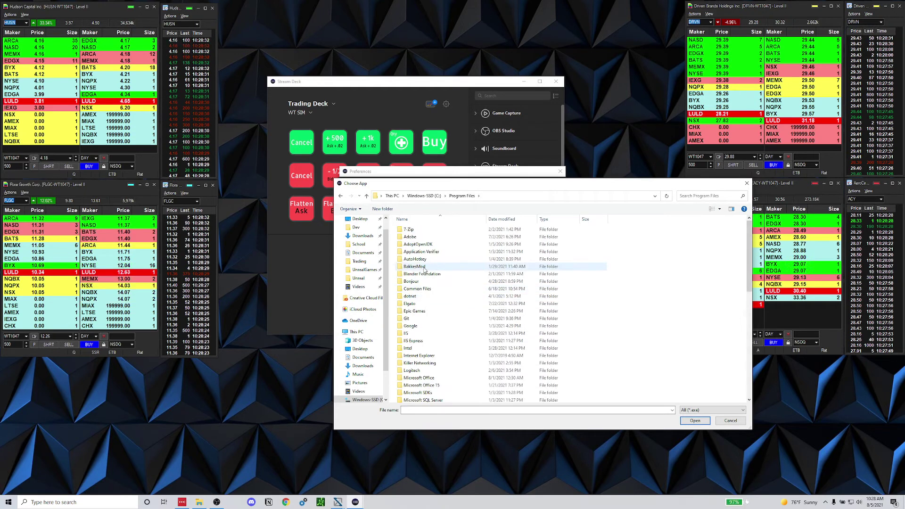
scroll(441, 327, "down", 15)
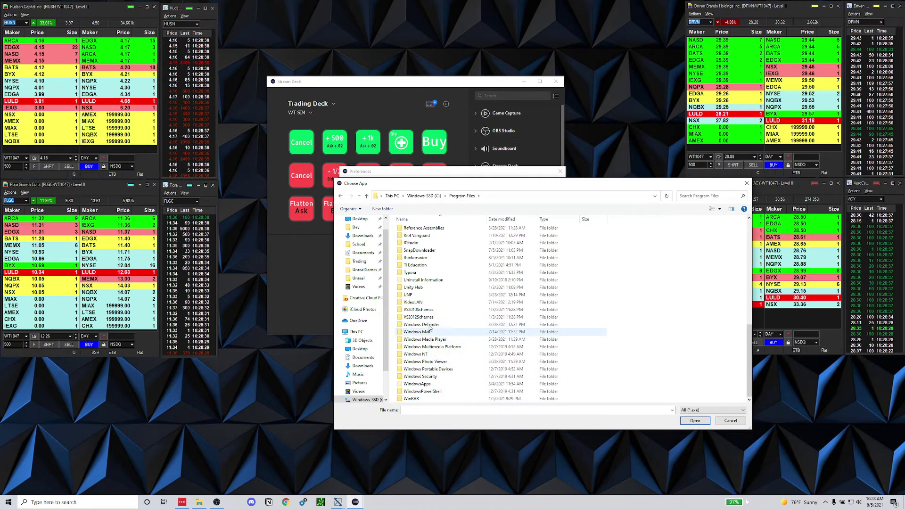
- Return to the C: drive and open the WarriorTradingSIM folder inside Program Files (x86)\Warrior
left_click(424, 195)
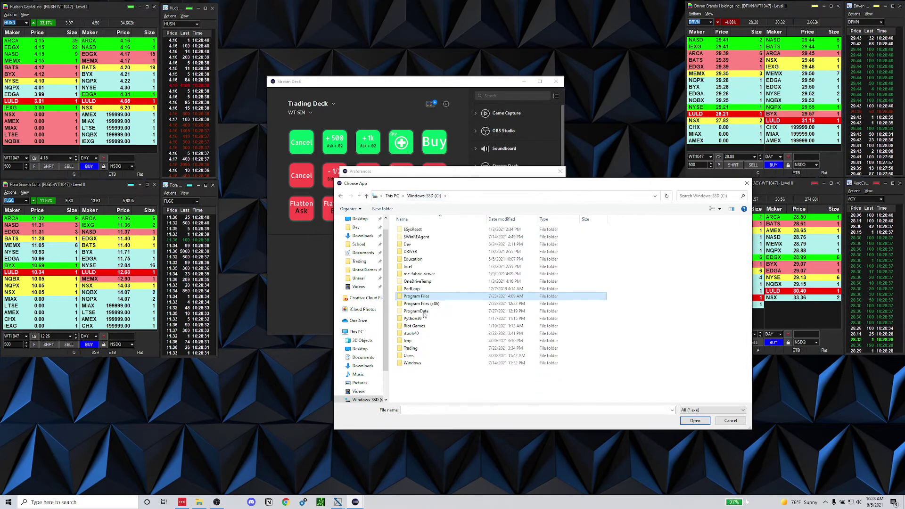
left_click(423, 304)
double_click(423, 305)
scroll(423, 330, "down", 10)
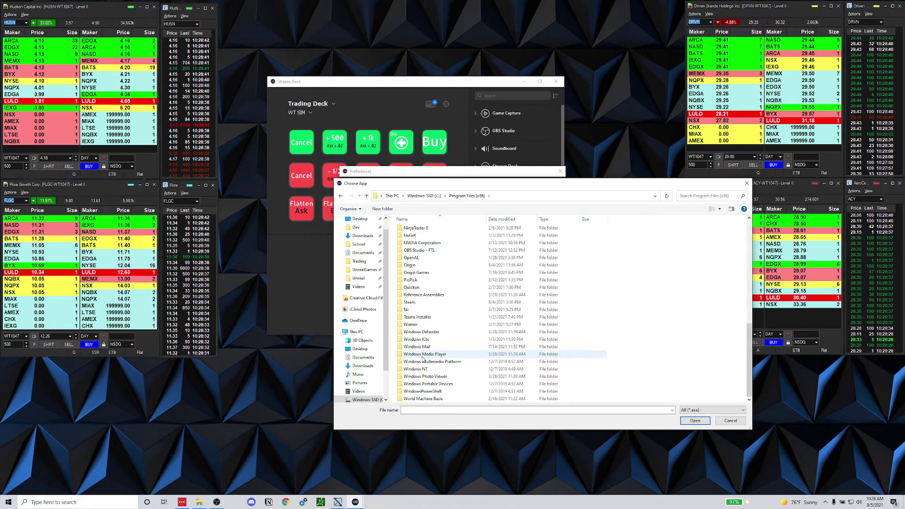
double_click(426, 325)
double_click(421, 230)
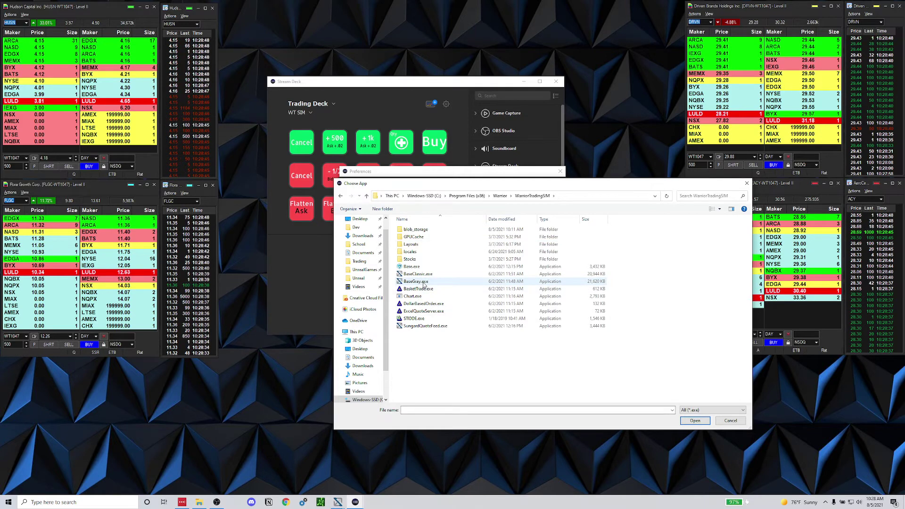
- Link the WT SIM profile to BaseGray.exe and close the preferences
mouse_move(342, 504)
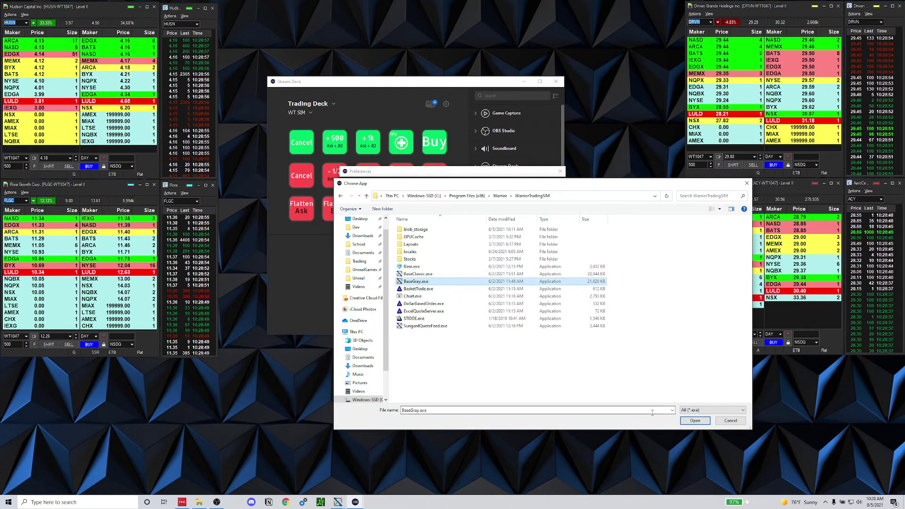
left_click(696, 421)
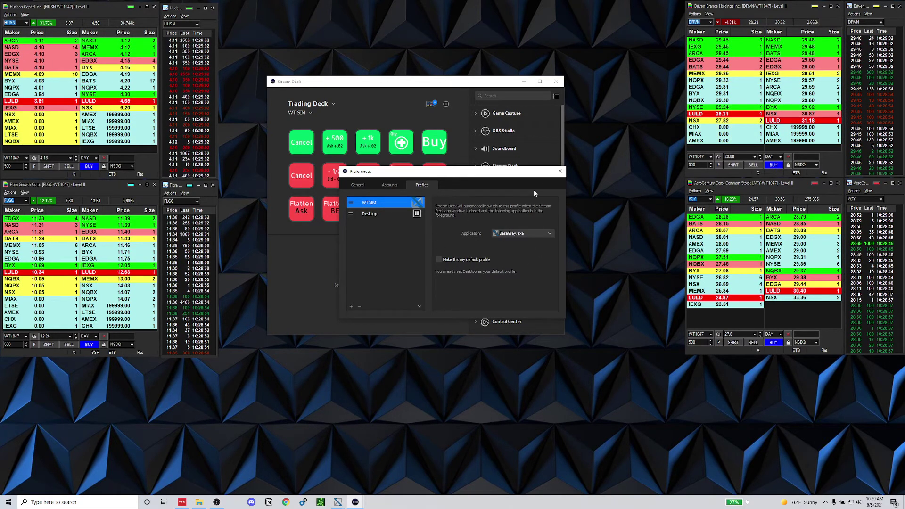
left_click(560, 171)
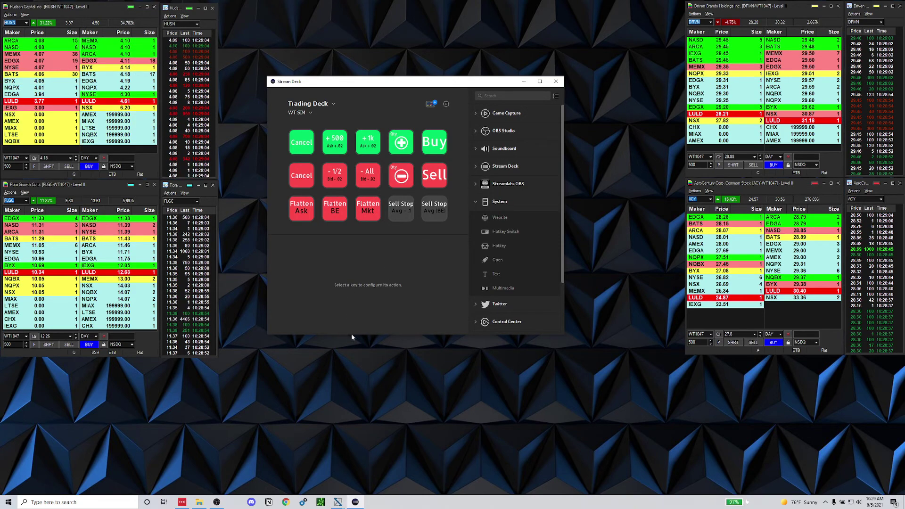
- Close the Stream Deck window and test automatic profile switching by alternating focus between the simulator's Level II windows and Chrome, closing Chrome again
mouse_move(448, 84)
left_mouse_down()
mouse_move(468, 90)
mouse_move(456, 93)
left_mouse_up()
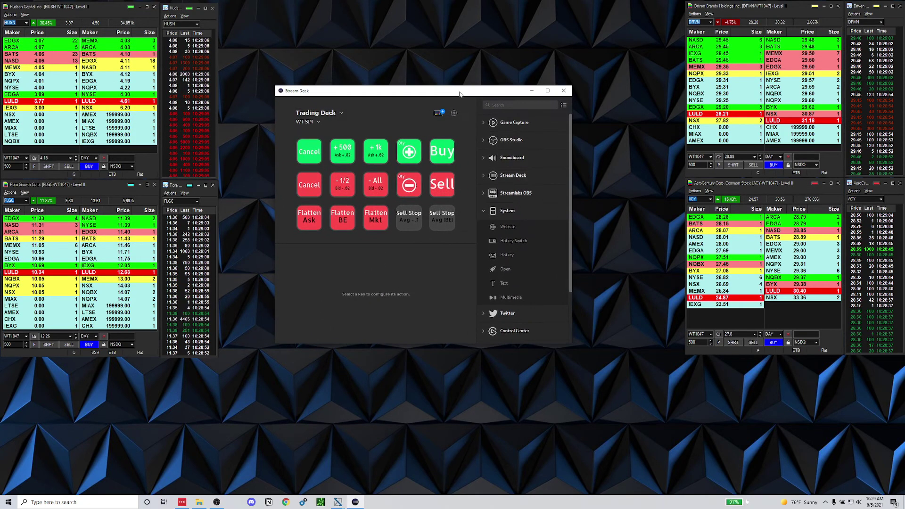
left_click(150, 162)
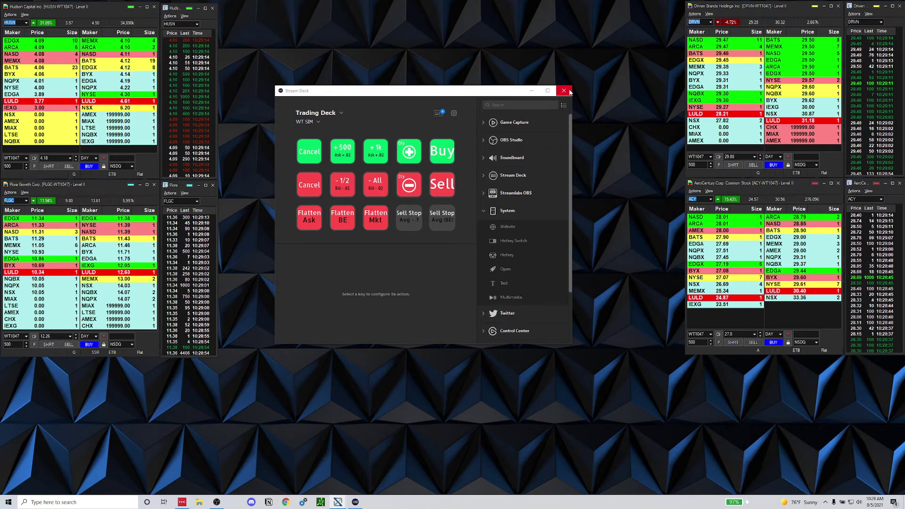
left_click(564, 90)
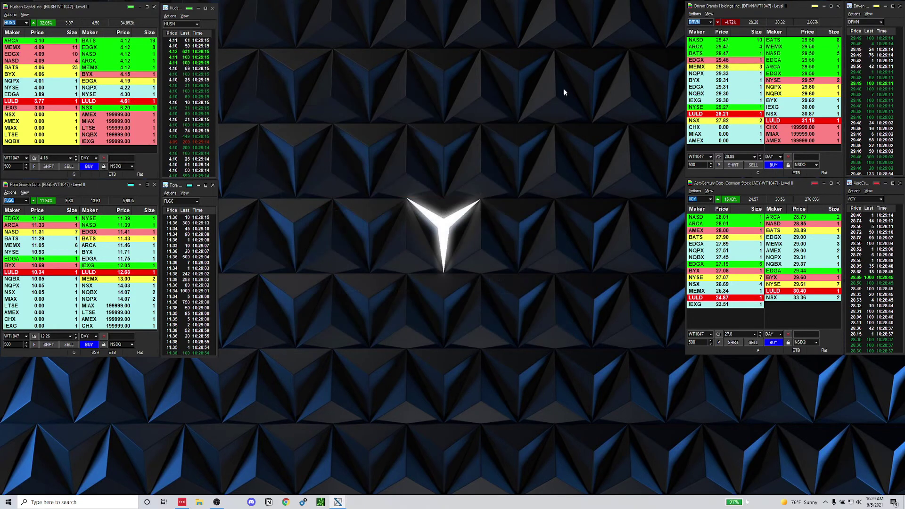
left_click(101, 188)
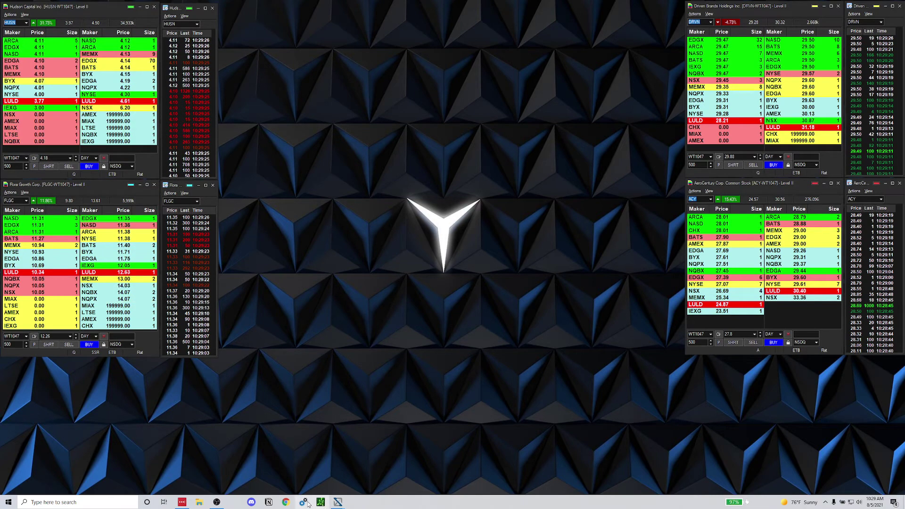
left_click(286, 503)
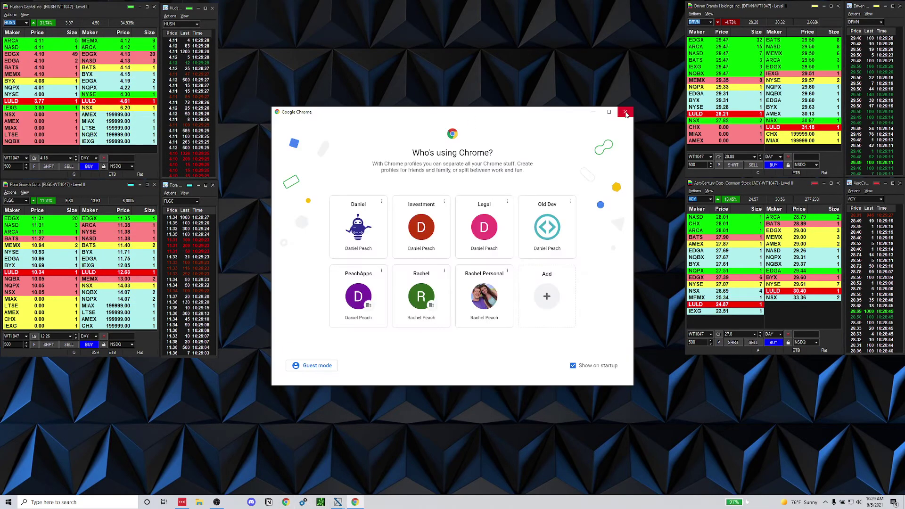
left_click(625, 112)
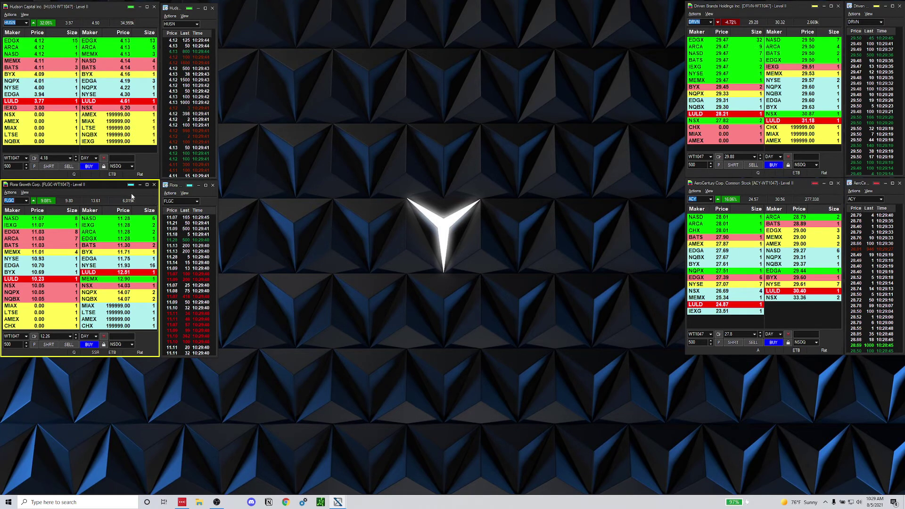
- Quit the Stream Deck software running in the background
left_click(826, 502)
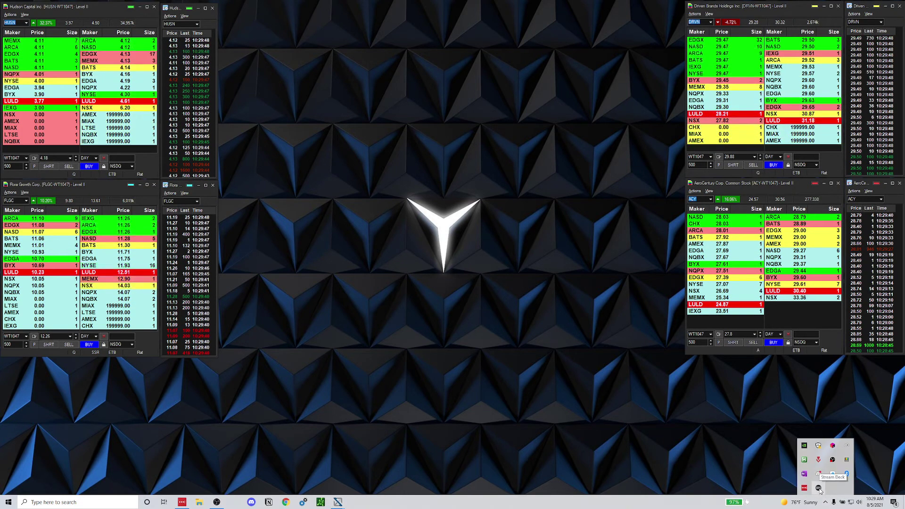
right_click(819, 488)
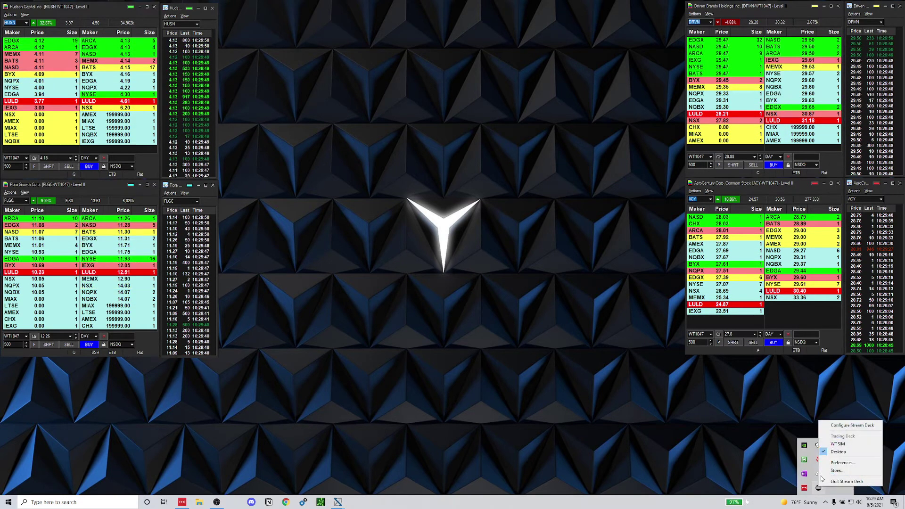
left_click(835, 482)
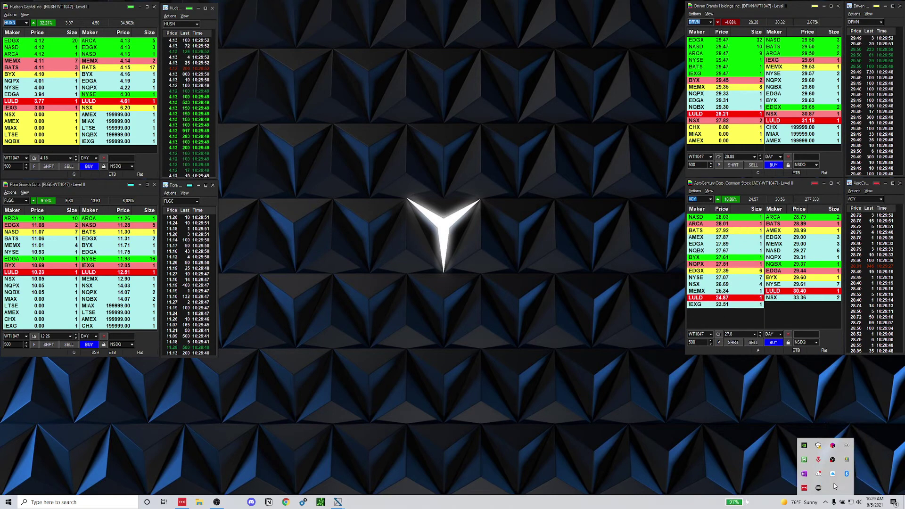
- Search Windows for Stream Deck, relaunch it and close its window so it keeps running in the background
left_click(129, 500)
type("strea")
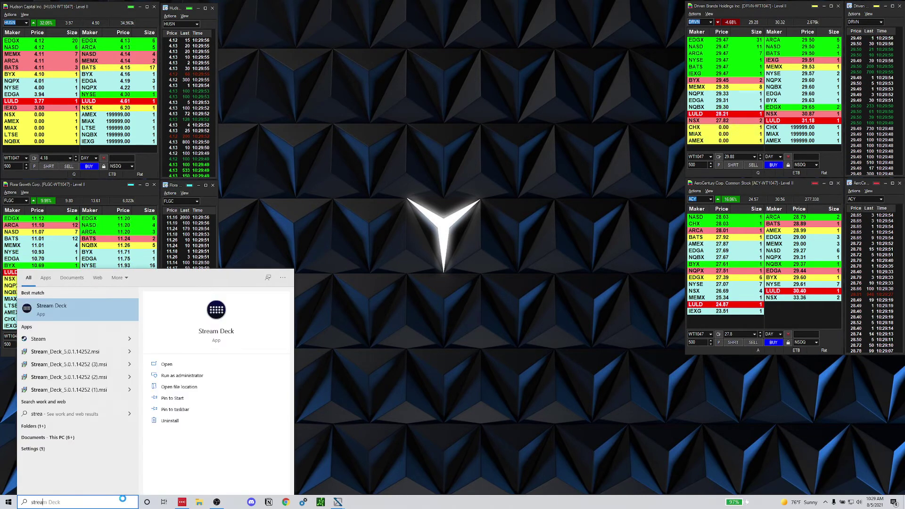
left_click(90, 314)
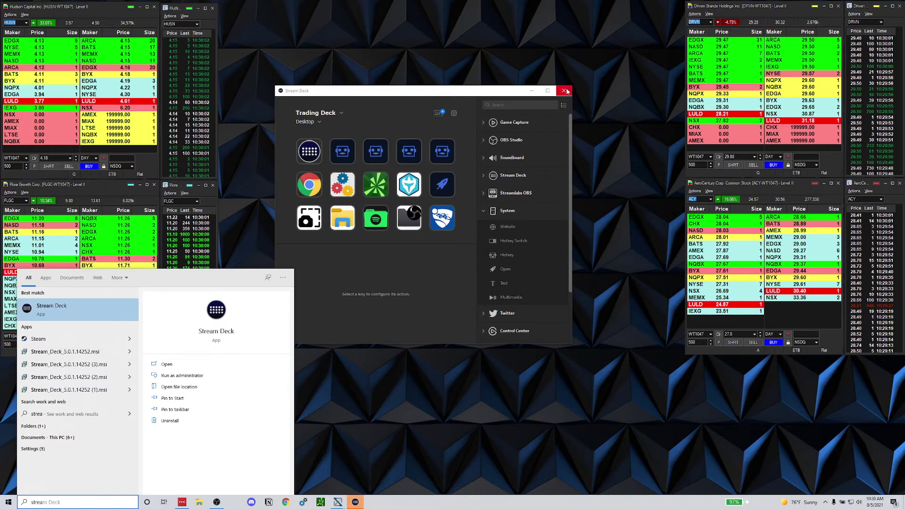
left_click(569, 91)
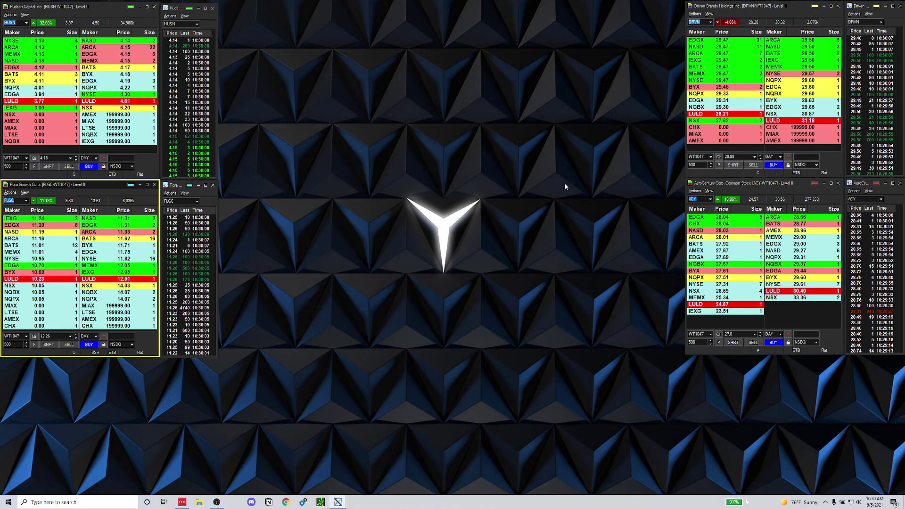
- Reopen the background Stream Deck window to check its active profile, and close it again
left_click(825, 502)
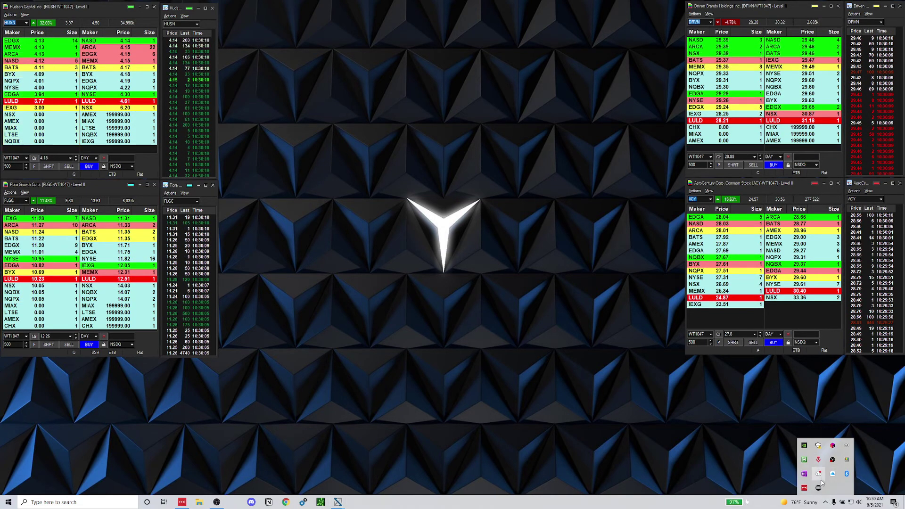
left_click(820, 487)
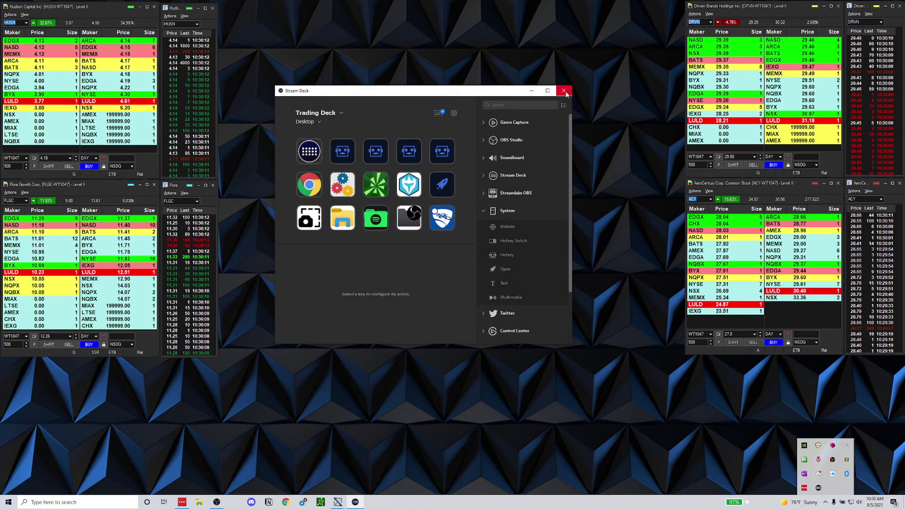
left_click(564, 90)
- Focus the FLGC Level II window and set its order quantity to 400 shares with the deck's quantity hot keys
left_click(105, 186)
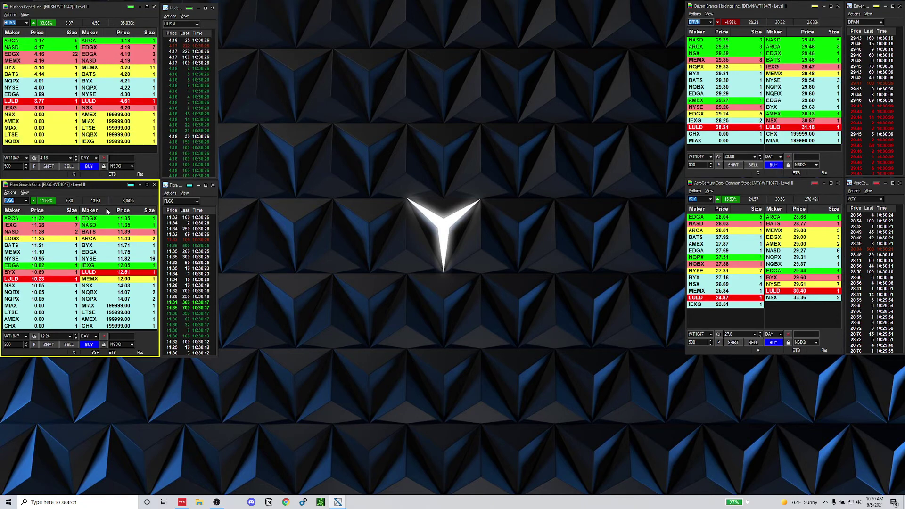
key("F1")
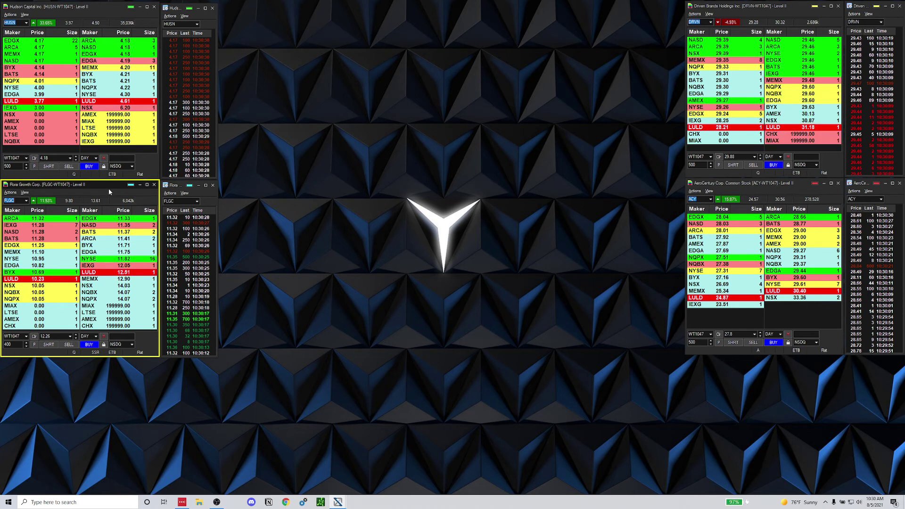
key("F2")
- Buy and sell 500 HUSN shares from its Level II window with hot keys, and check the orders in the Trading Monitor
left_click(86, 15)
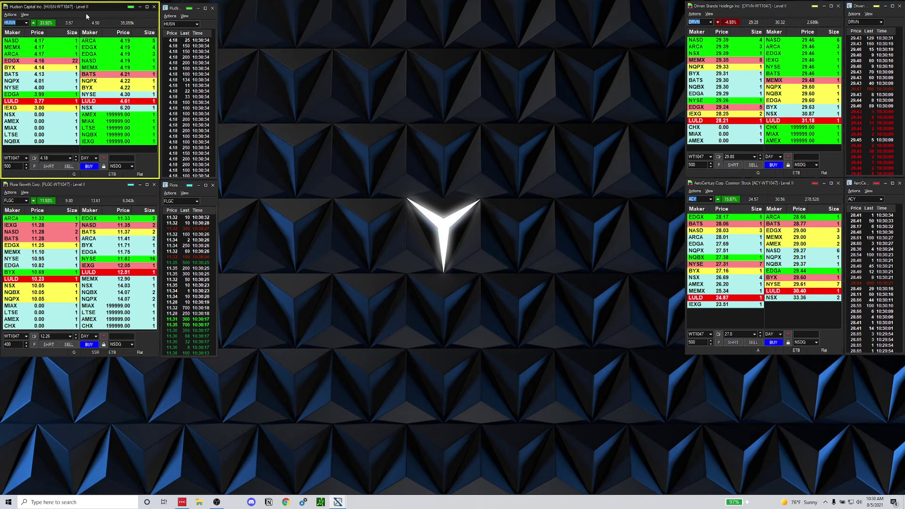
key("F1")
key("F2")
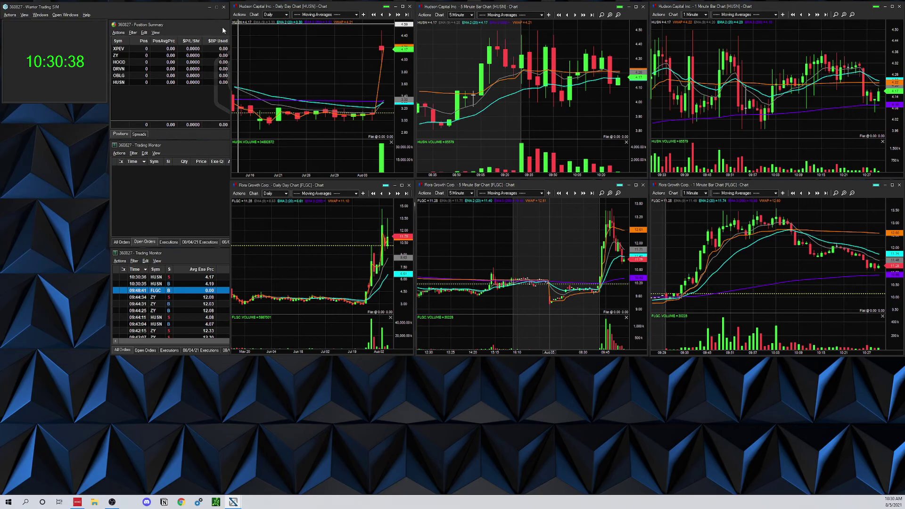
left_click(217, 258)
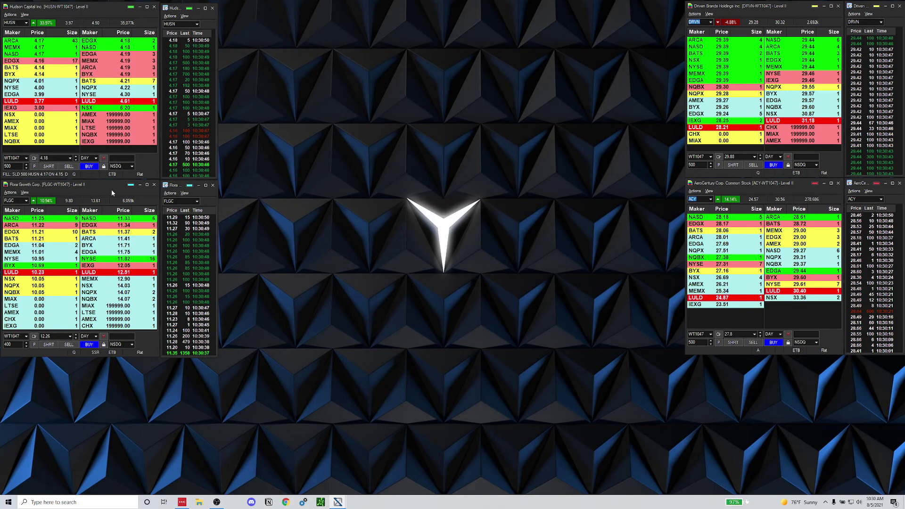
- Focus the FLGC Level II window, buy 500 shares and sell all 500 at market with hot keys
left_click(110, 188)
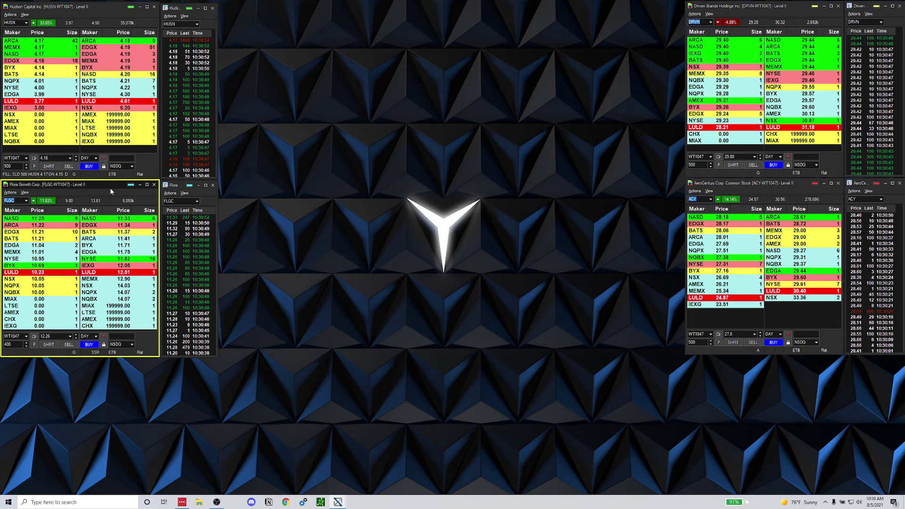
key("shift+b")
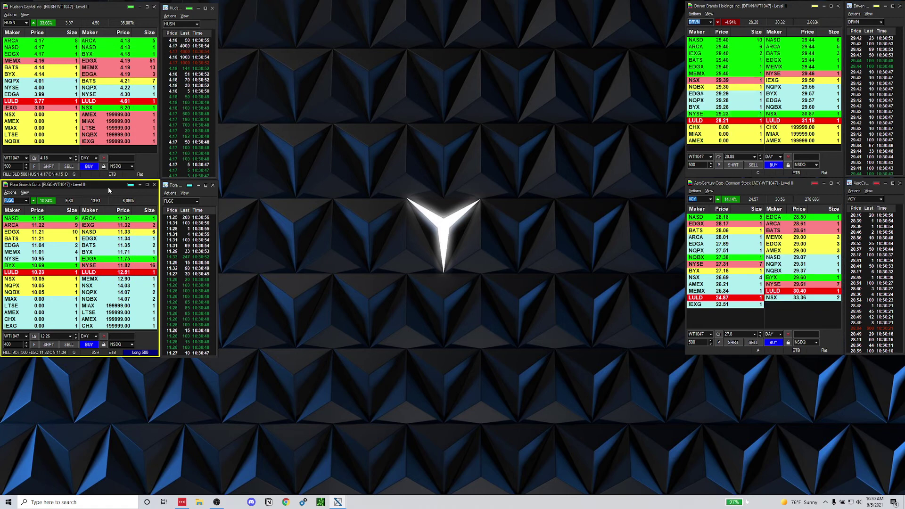
key("shift+s")
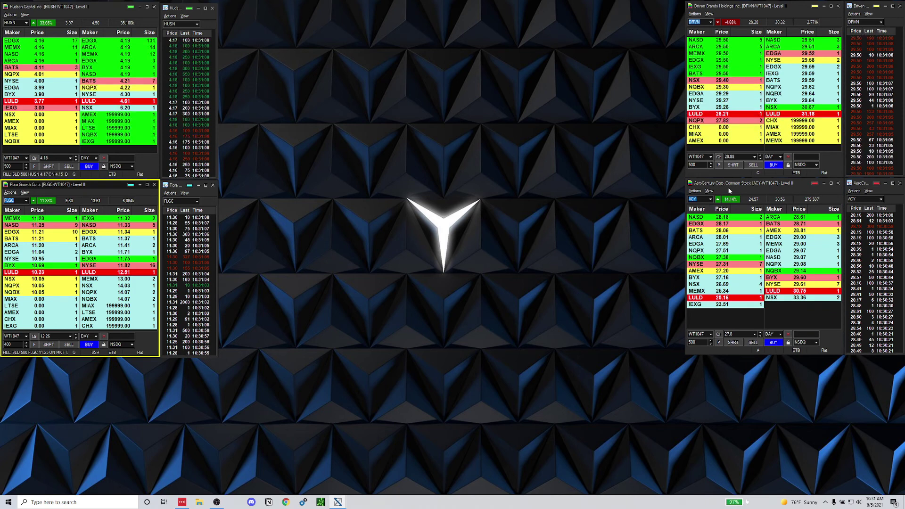
- Focus the HUSN Level II window briefly, and load the symbol FLGC in the DRVN Level II window
left_click(110, 10)
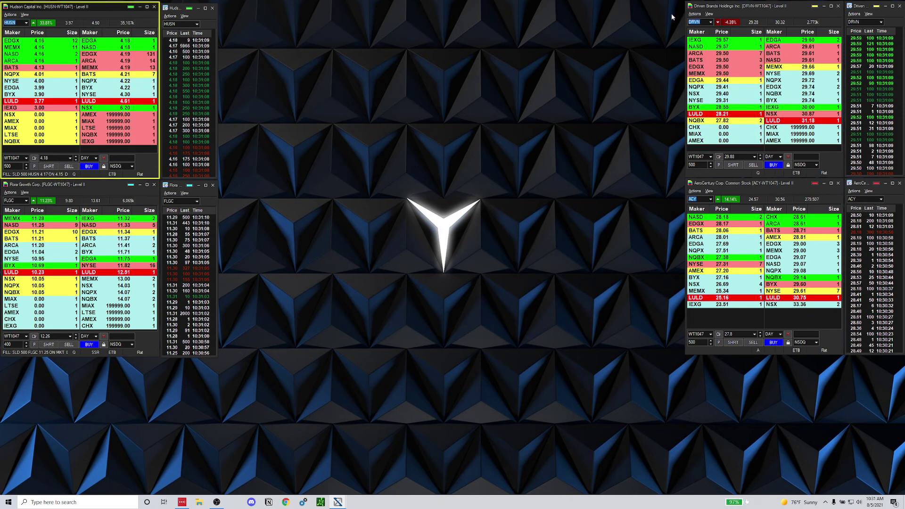
left_click(742, 14)
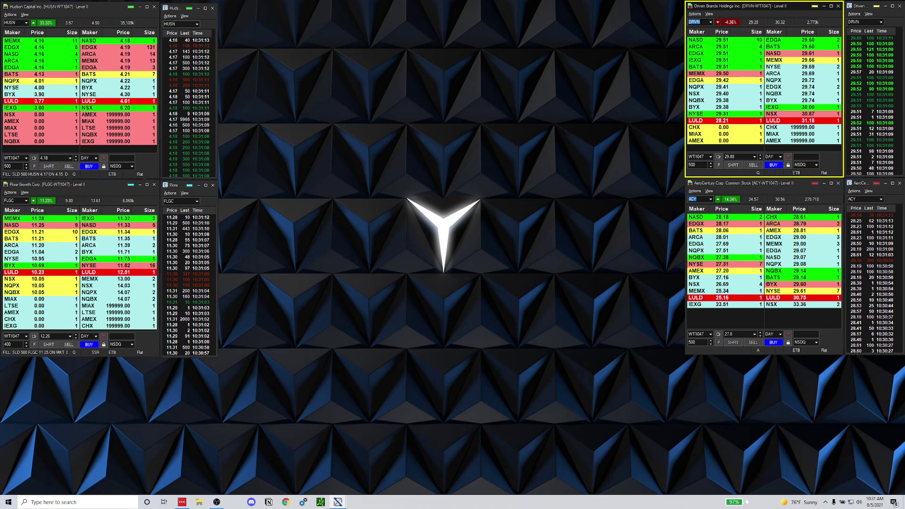
type("FLGC")
key("Return")
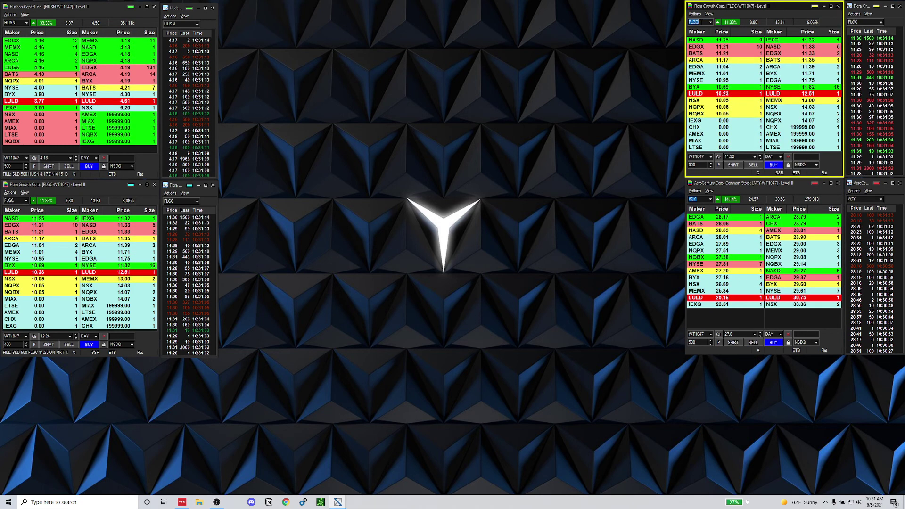